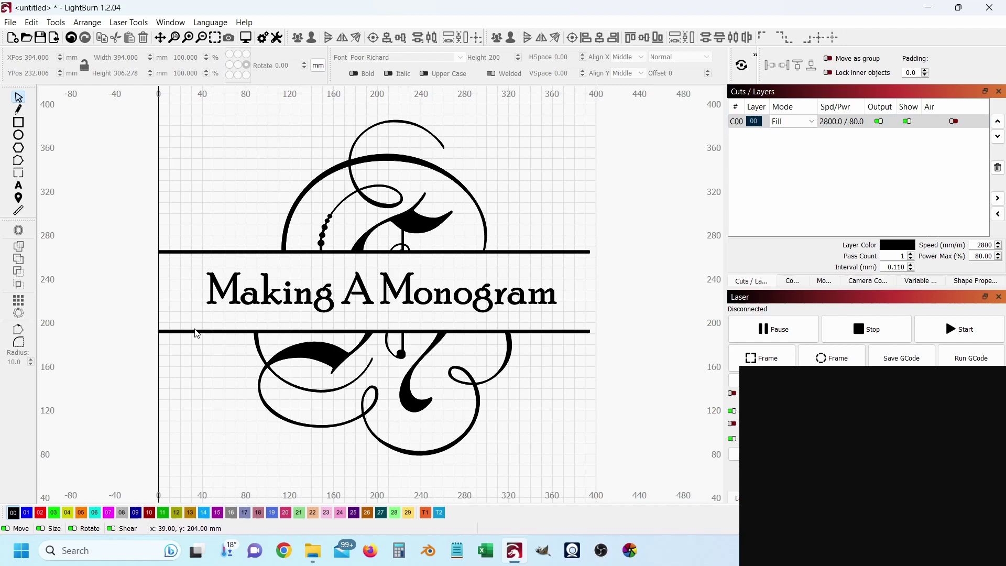
Move the whole monogram onto layer C01, then hide that layer and exclude it from output.
drag(141, 87, 629, 476)
click(29, 513)
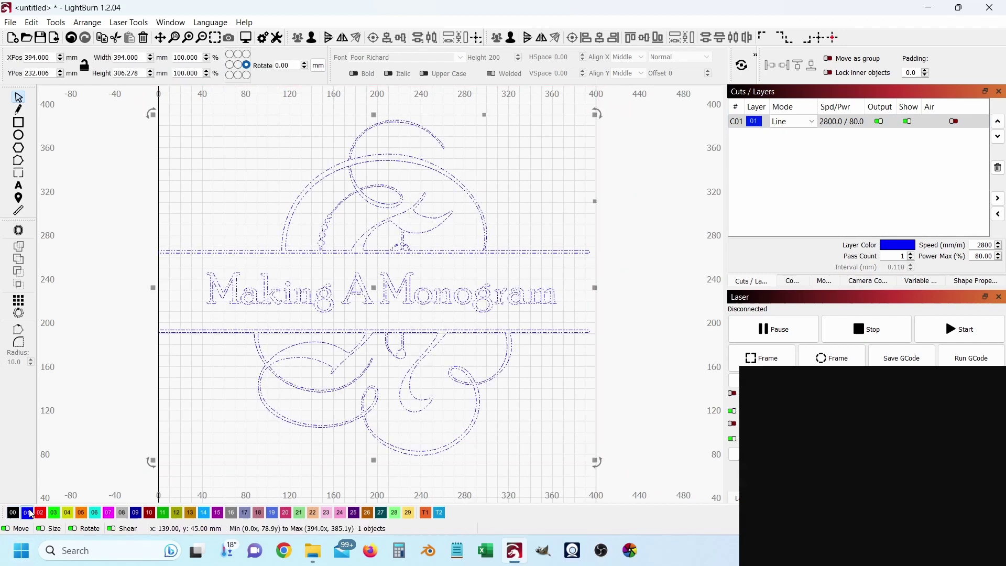
click(909, 123)
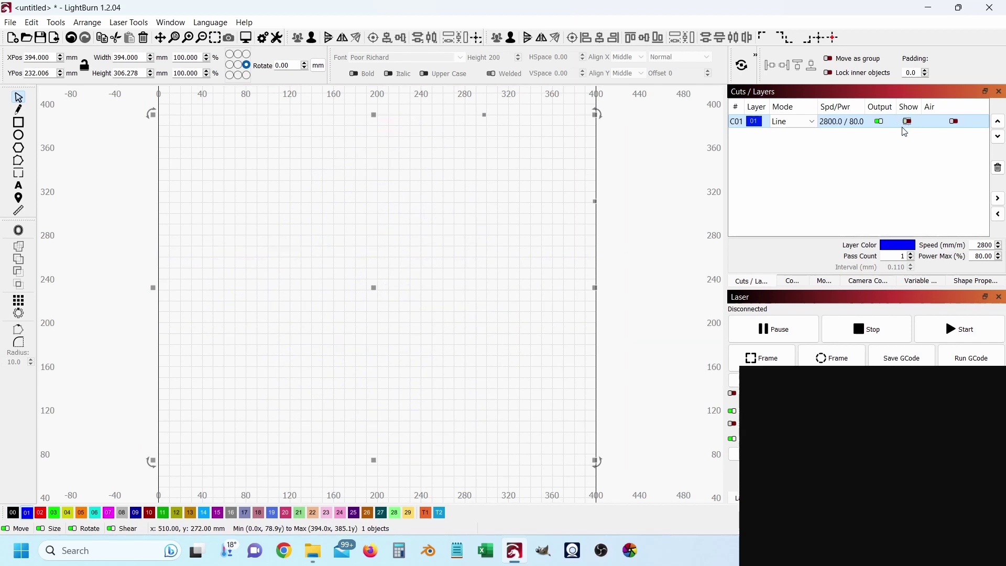
click(881, 122)
click(469, 258)
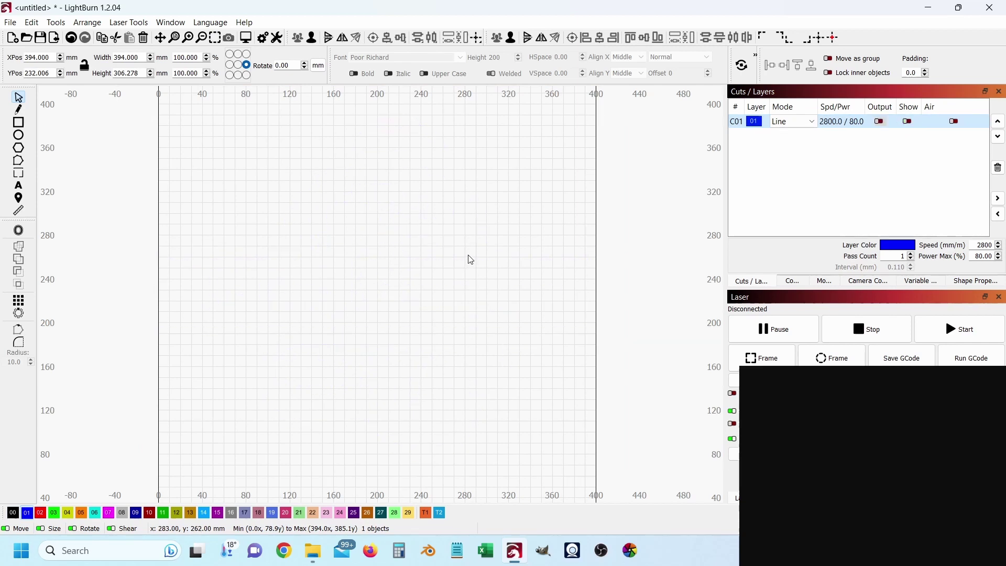
Add a 200 mm tall capital H in the Poor Richard font to the canvas.
click(19, 186)
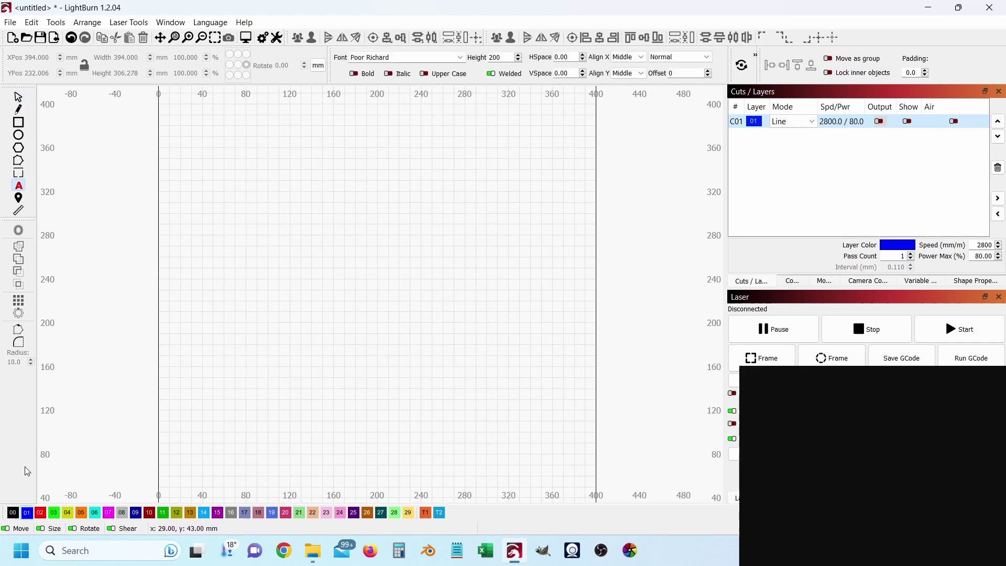
click(360, 286)
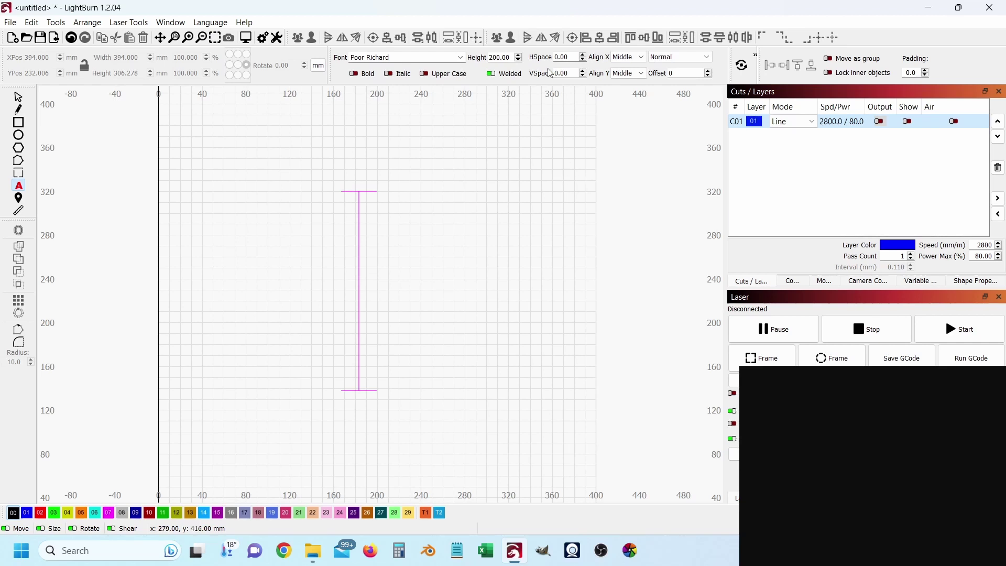
click(507, 58)
click(462, 58)
click(461, 58)
click(461, 57)
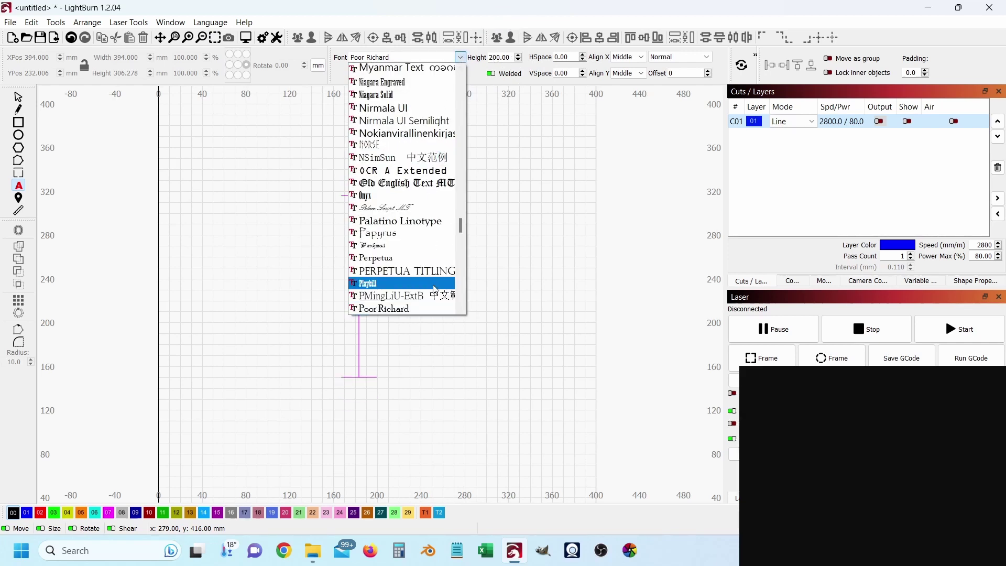
click(433, 308)
drag(542, 260, 429, 272)
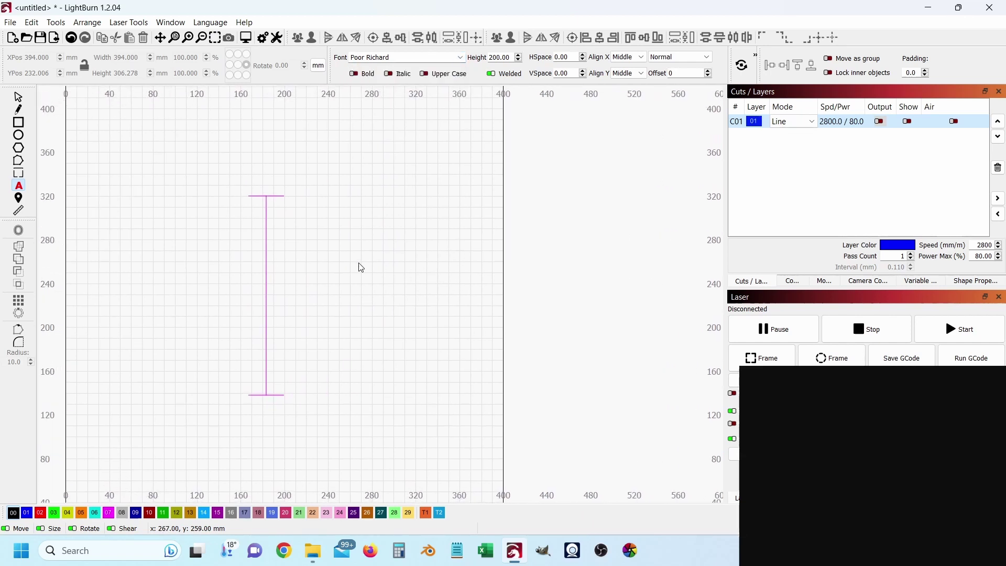
text(H)
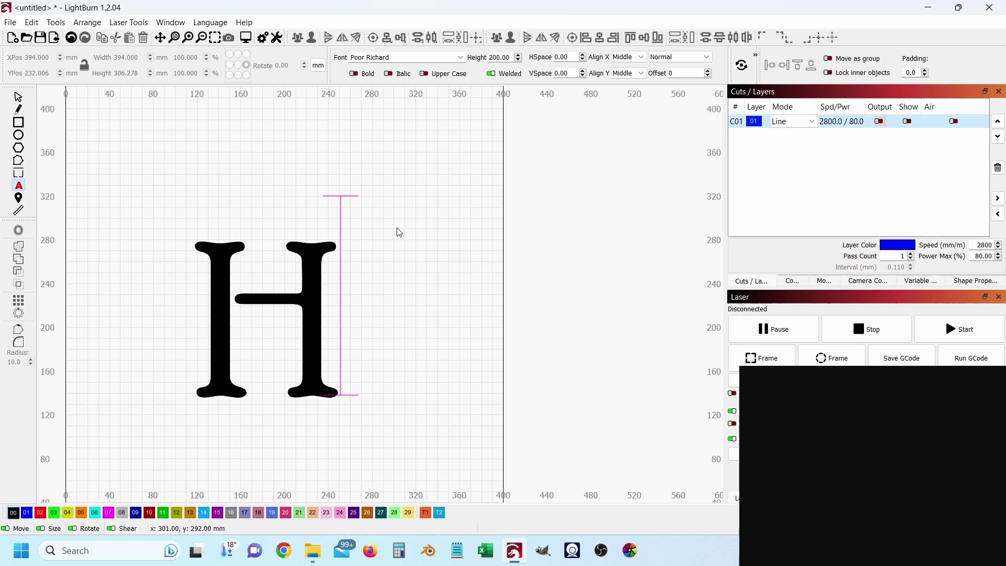
drag(395, 206, 386, 202)
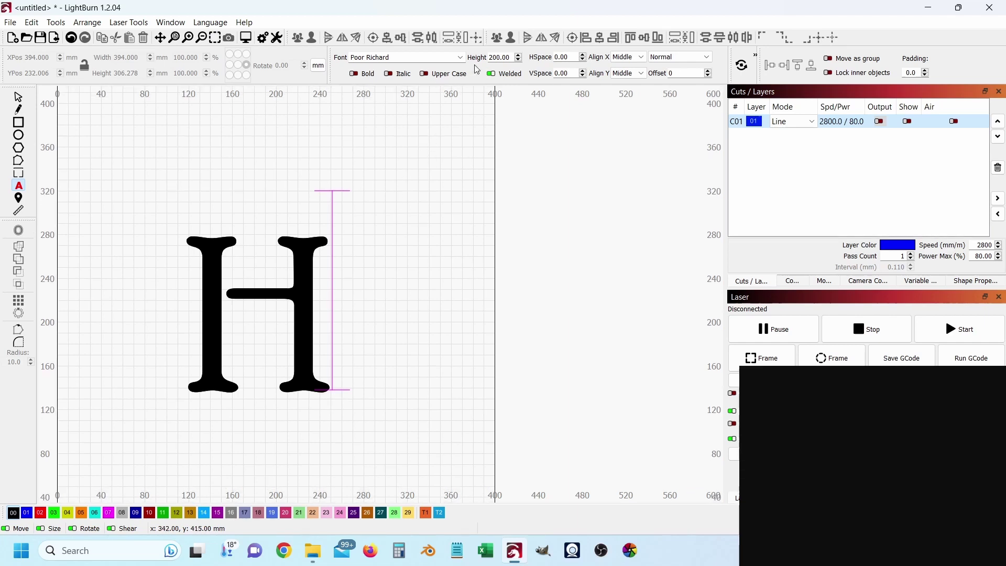
Preview fonts on the H and change it to the ornate Ruritania font.
click(460, 57)
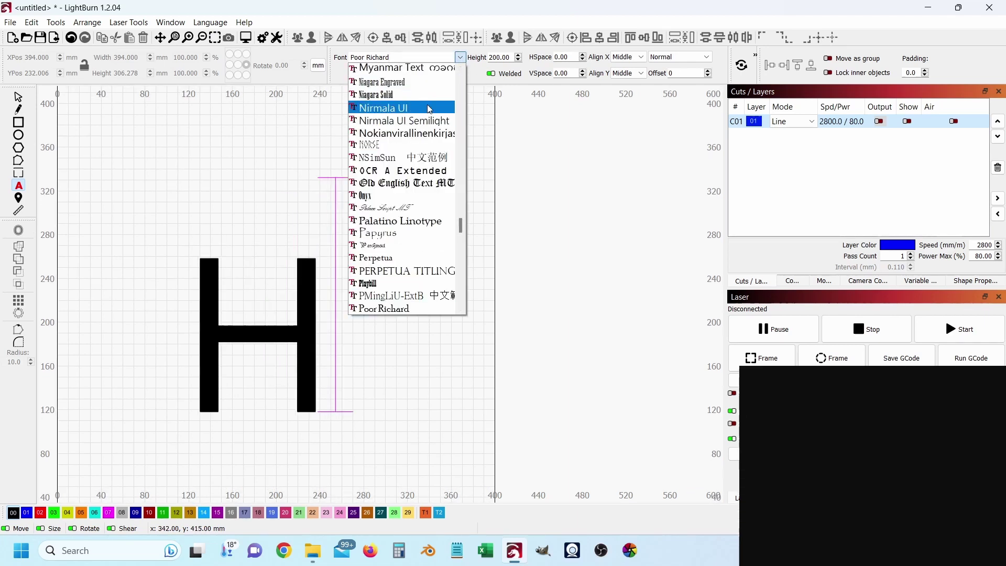
scroll(425, 157, up, 3)
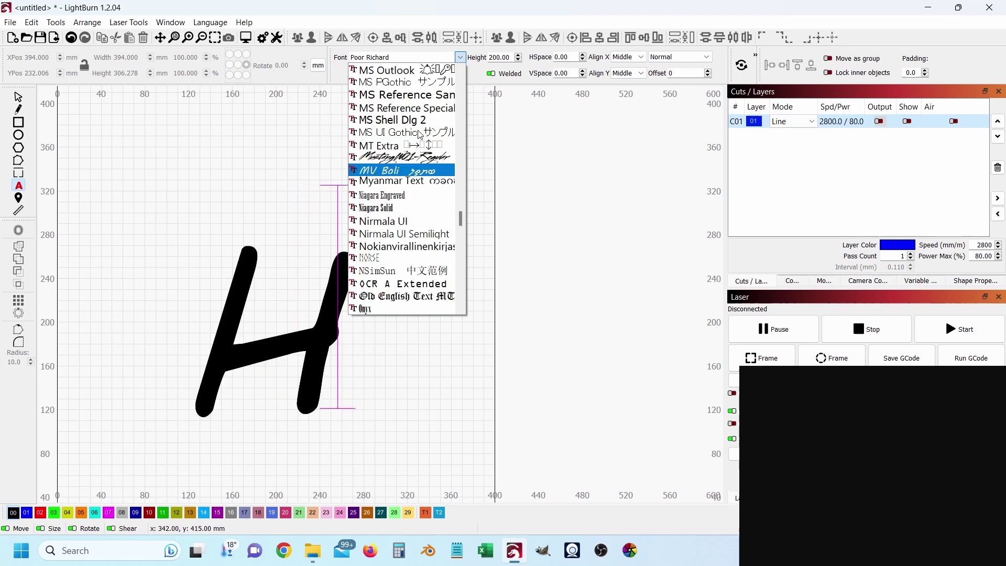
scroll(421, 135, up, 3)
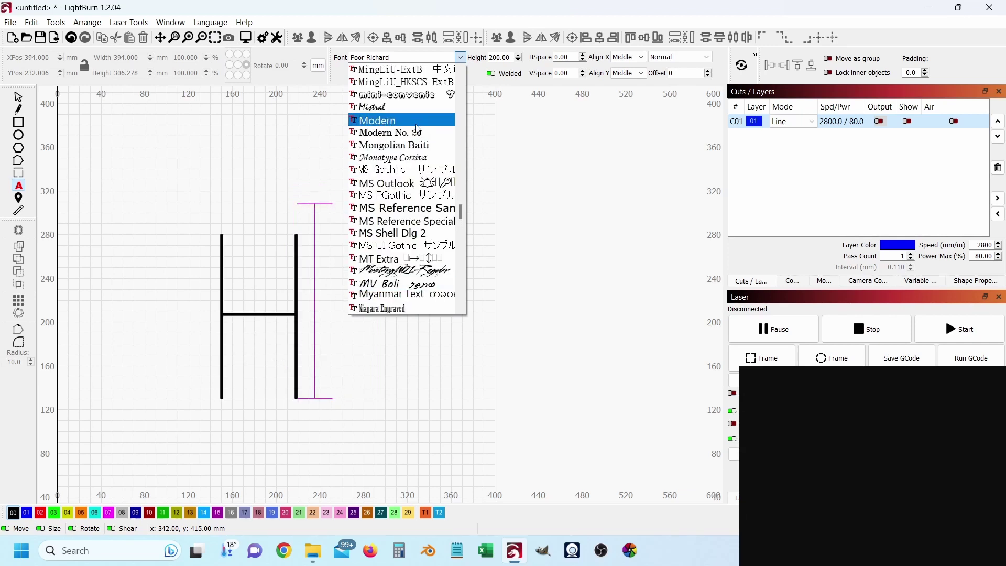
scroll(425, 183, down, 2)
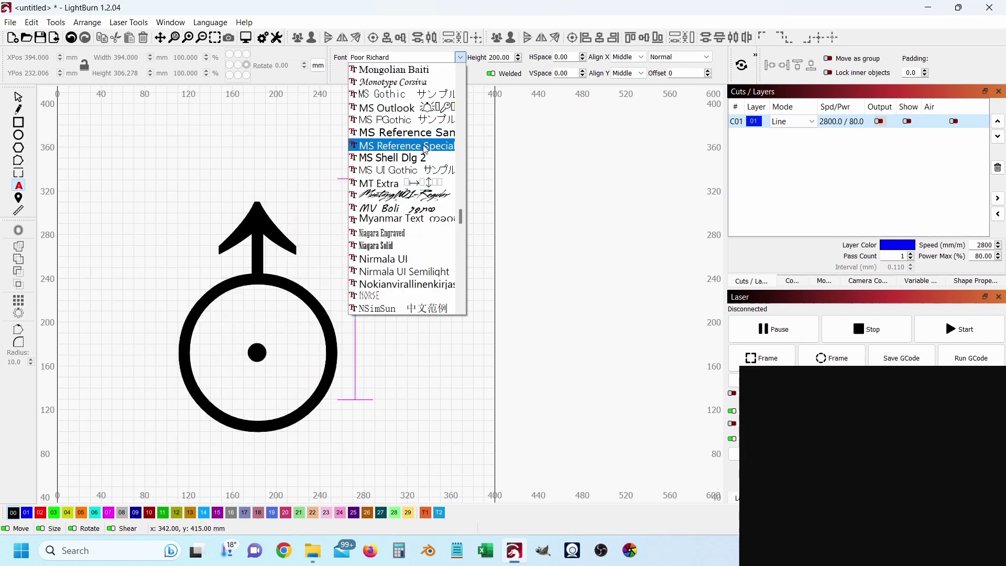
scroll(425, 149, down, 4)
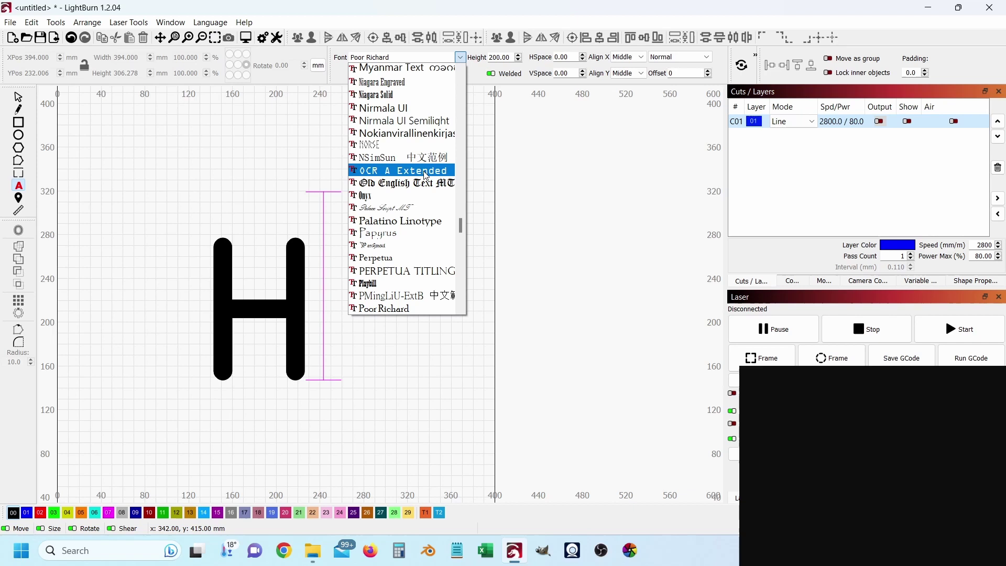
scroll(428, 185, down, 1)
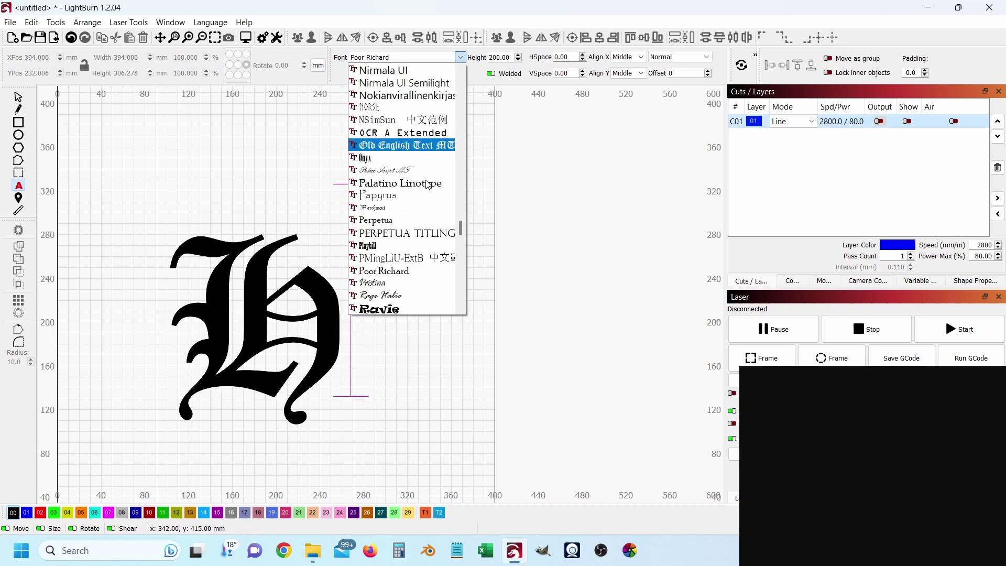
scroll(425, 195, down, 1)
scroll(424, 195, down, 2)
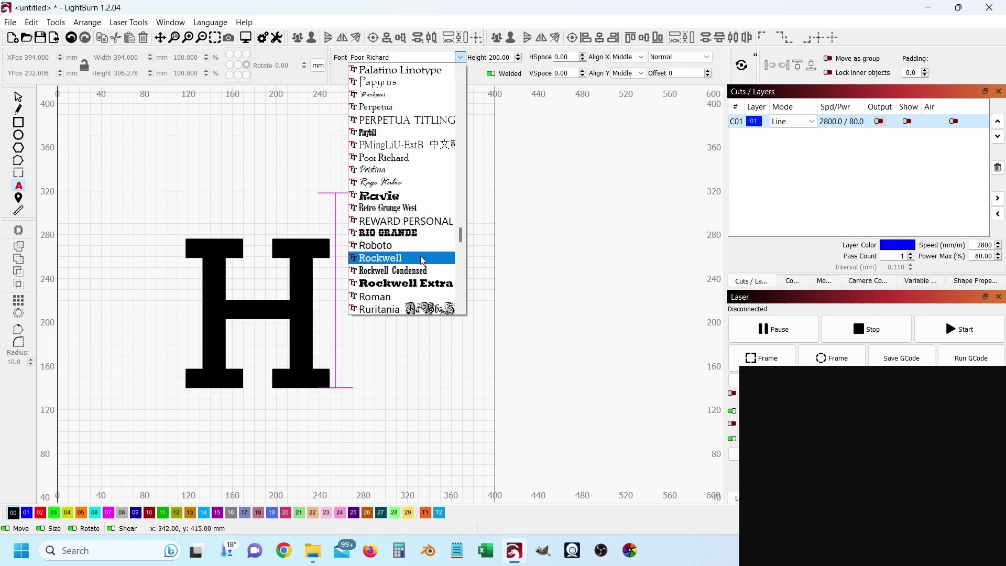
scroll(424, 257, down, 2)
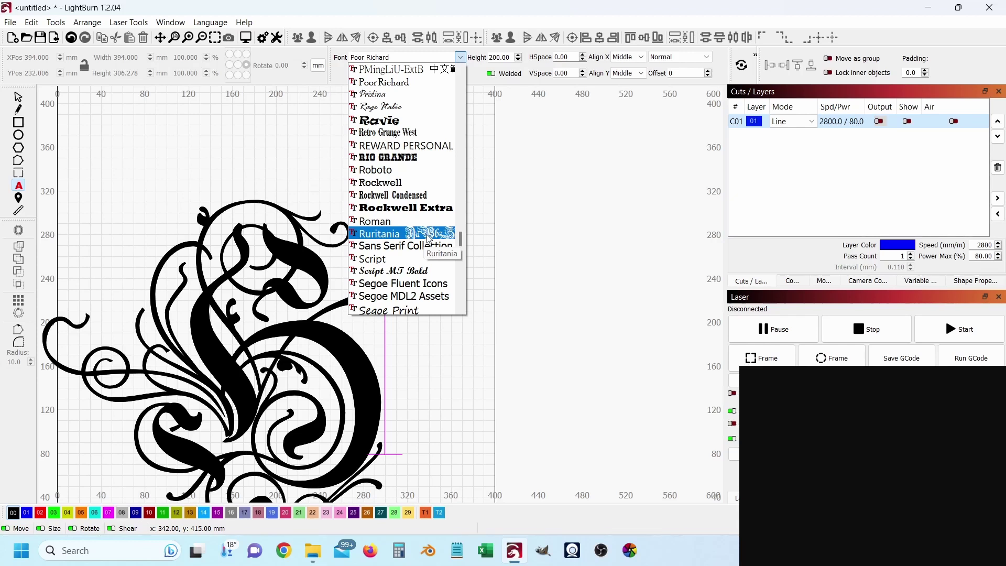
click(429, 239)
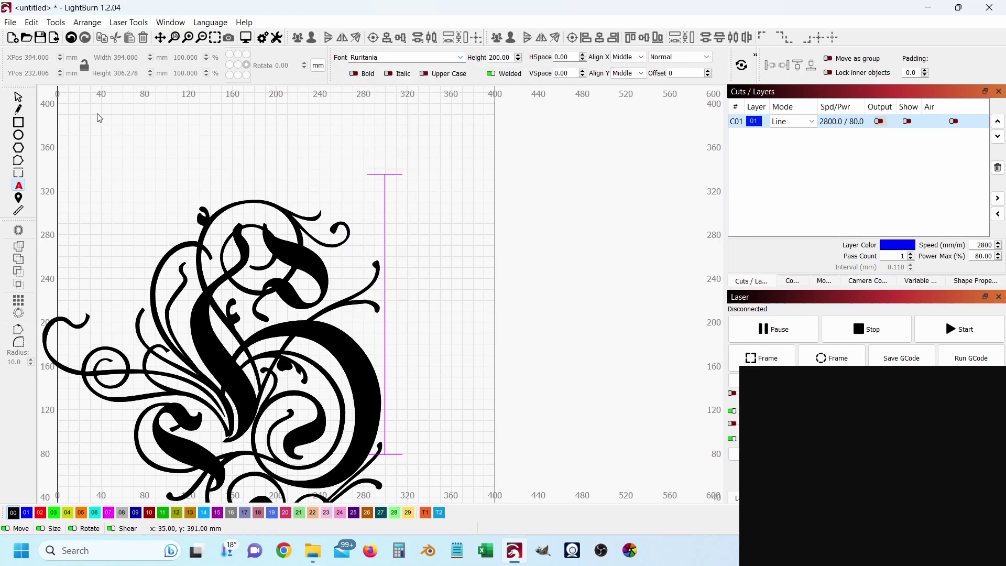
Move the Ruritania H up and right so it sits centred within the work area.
click(21, 98)
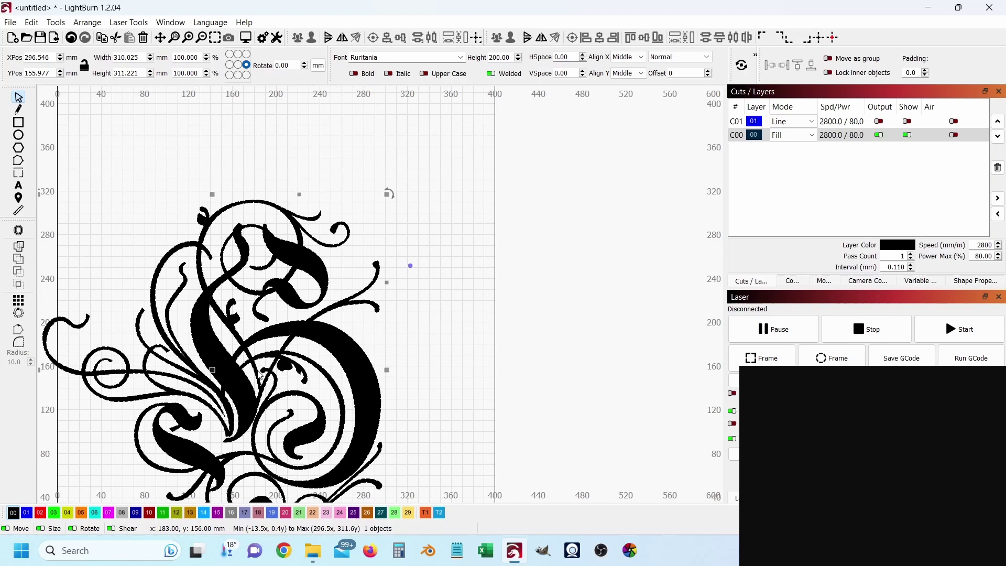
drag(220, 375, 253, 278)
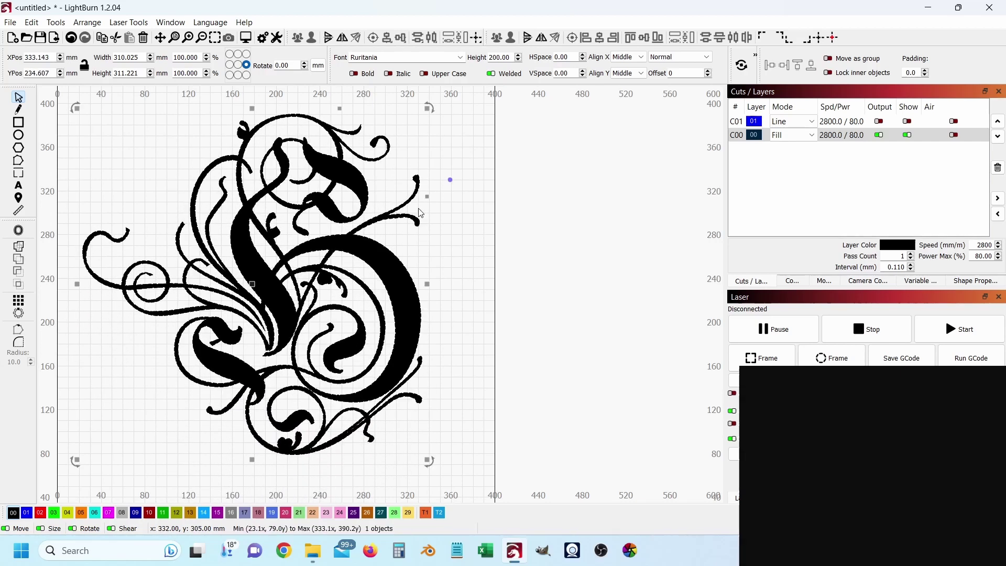
click(468, 197)
drag(310, 208, 391, 226)
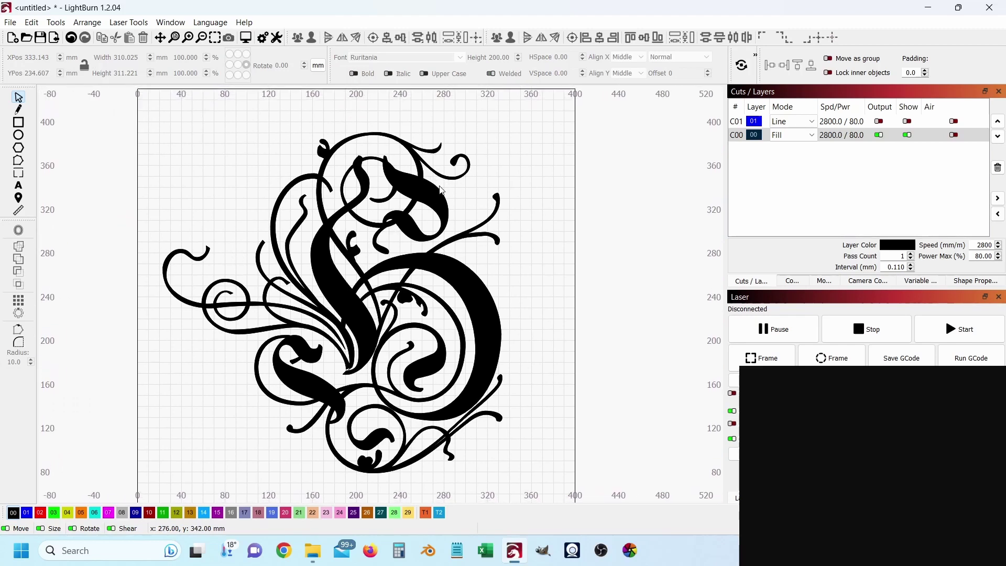
Draw a 401 × 62 mm band across the middle of the H and select both shapes.
click(24, 125)
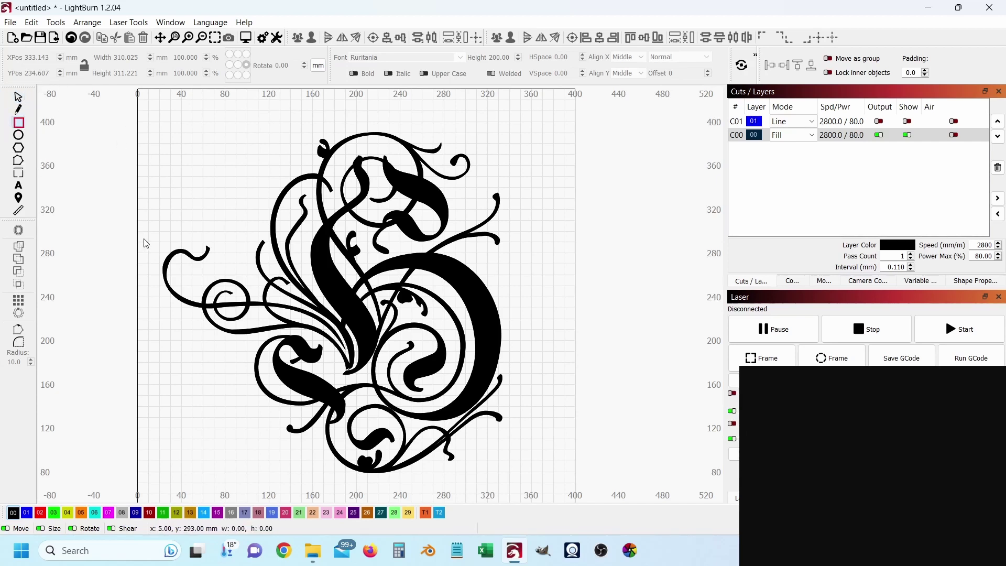
drag(143, 239, 579, 328)
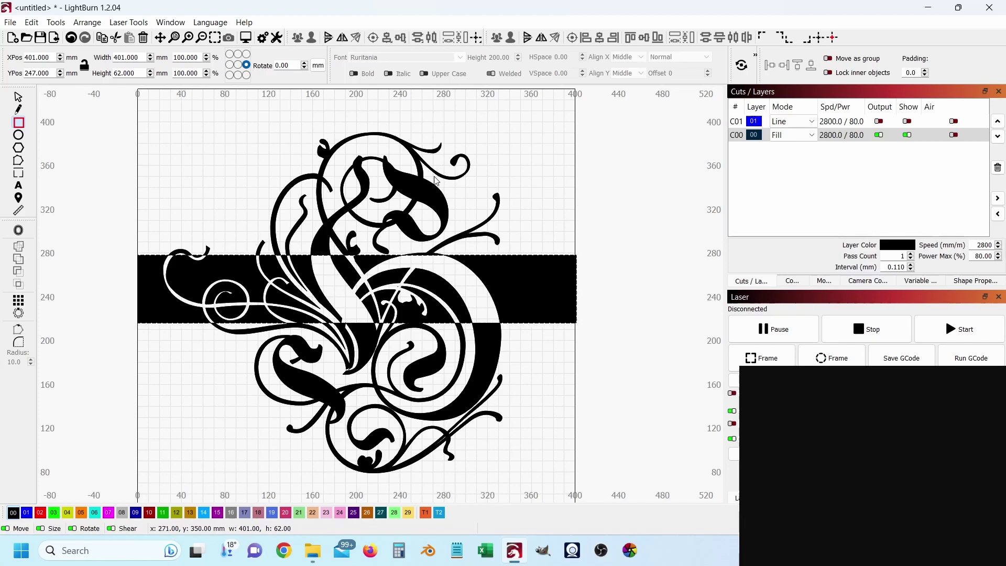
key(Escape)
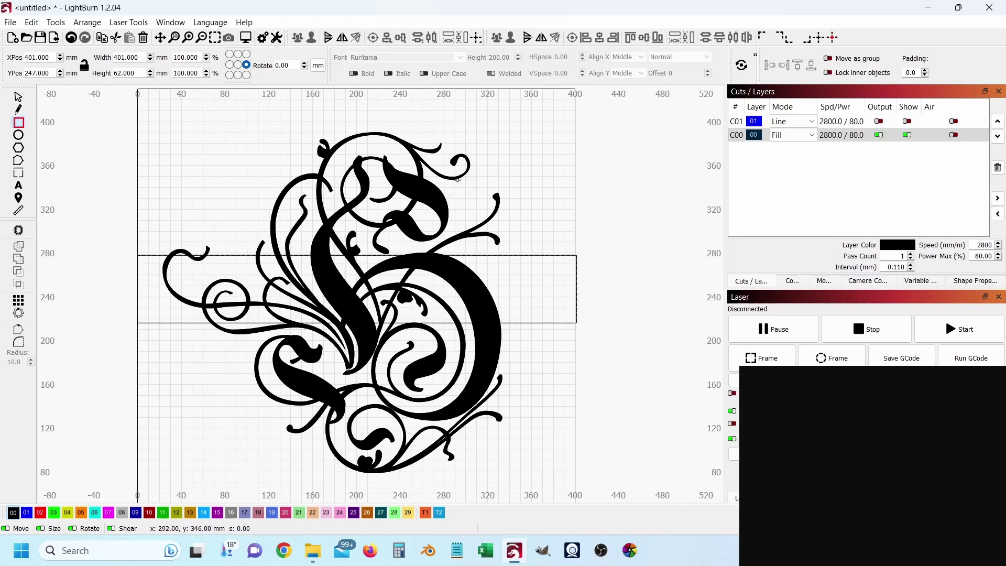
key(ctrl+a)
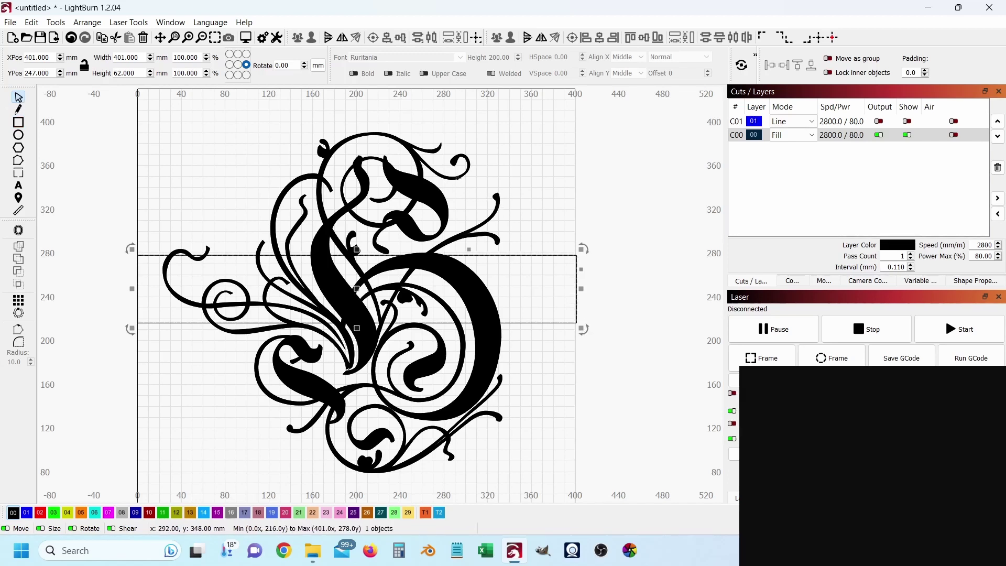
key(ctrl+a)
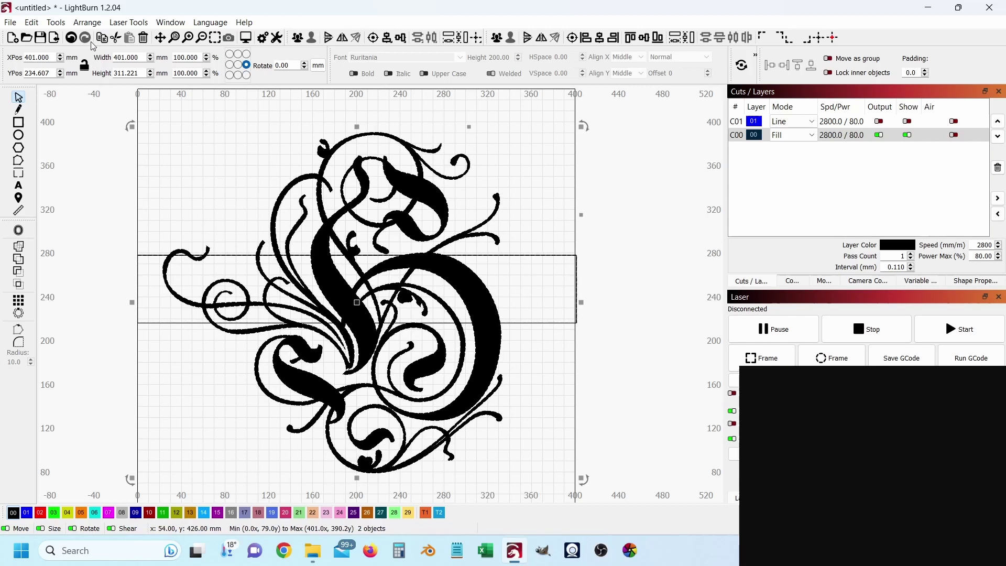
Apply a shape operation to clear the band from the H, then select only the banner rectangle.
click(55, 23)
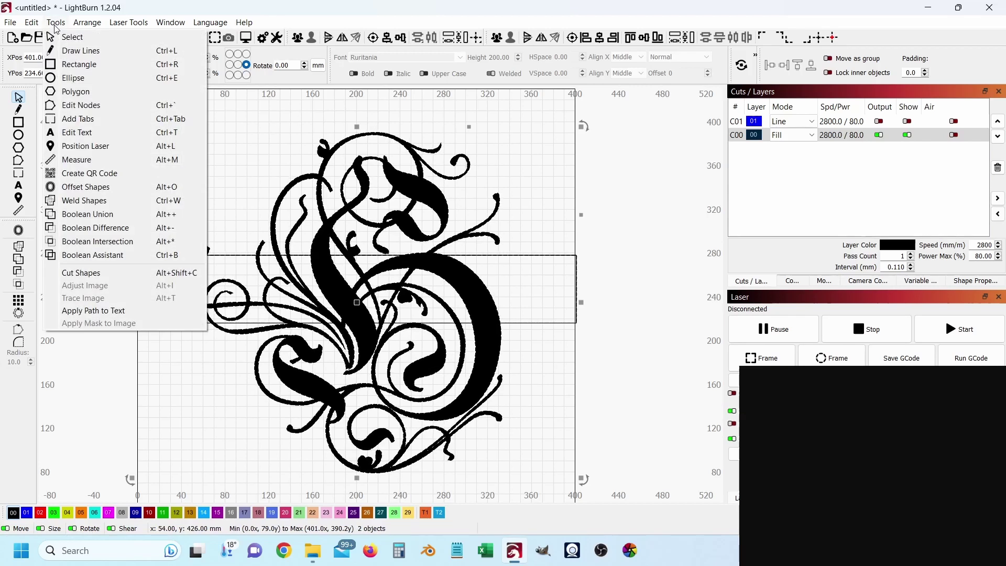
click(96, 202)
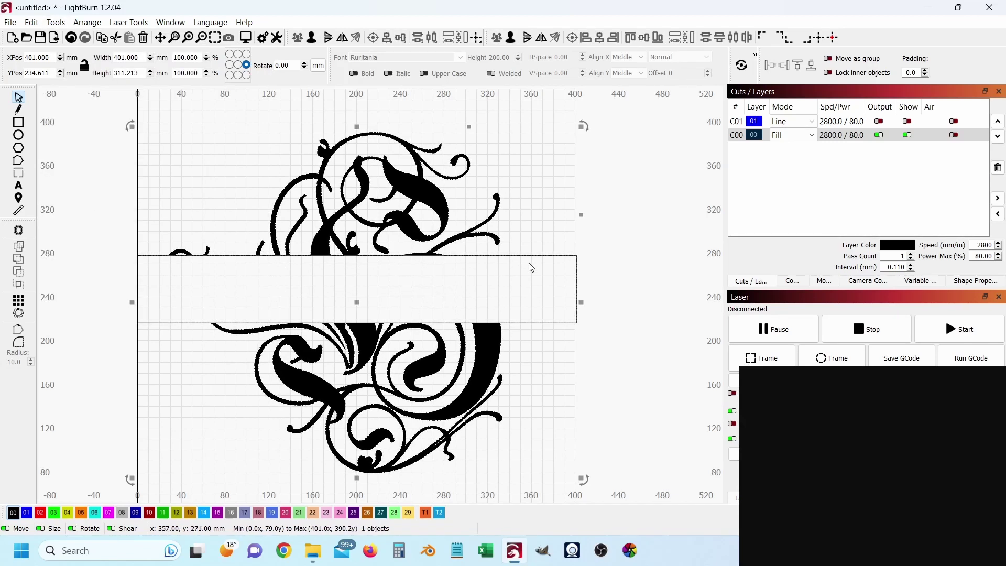
click(508, 153)
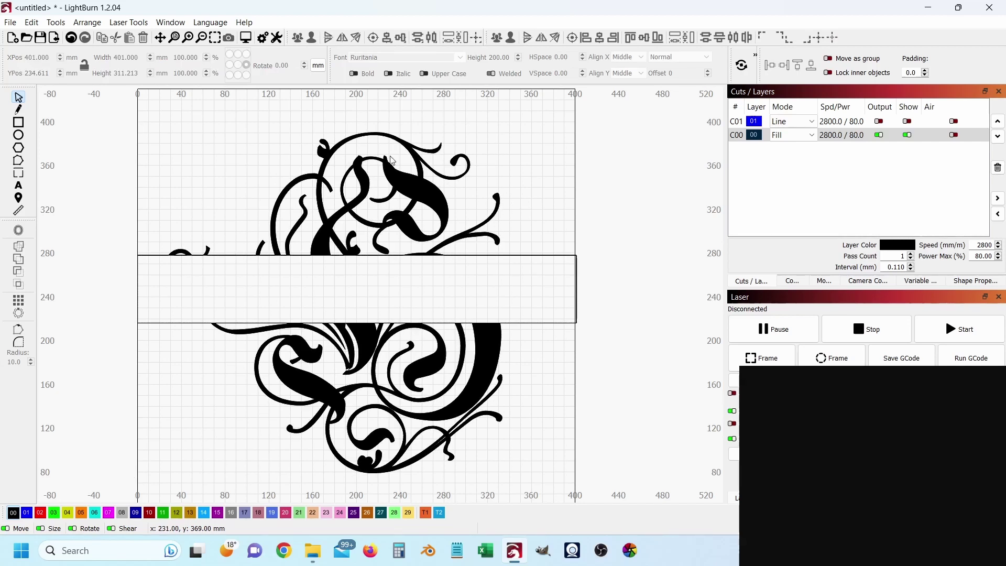
click(498, 256)
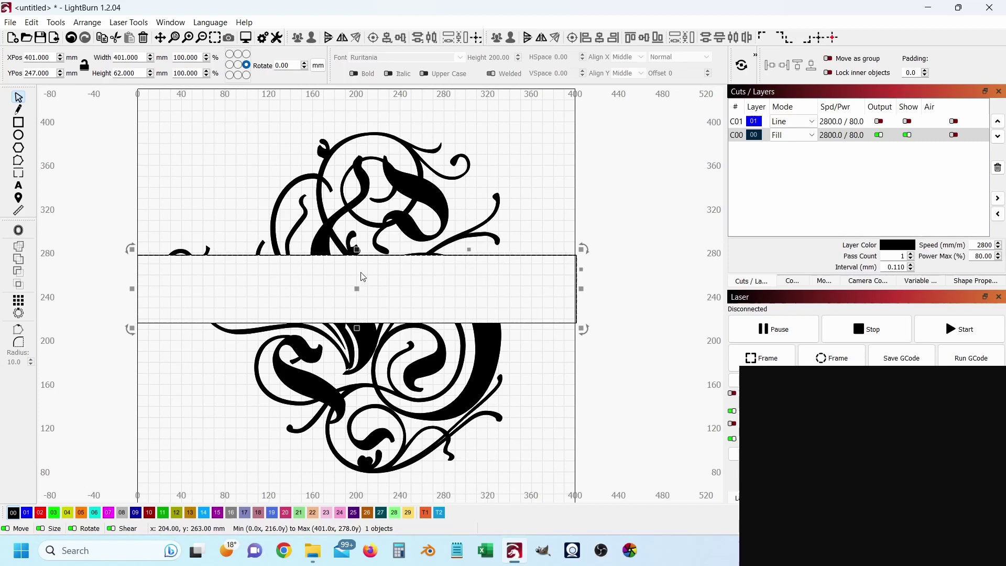
Show layer C00 as outlines and drag the banner's top edge down to 275 mm.
scroll(356, 251, up, 3)
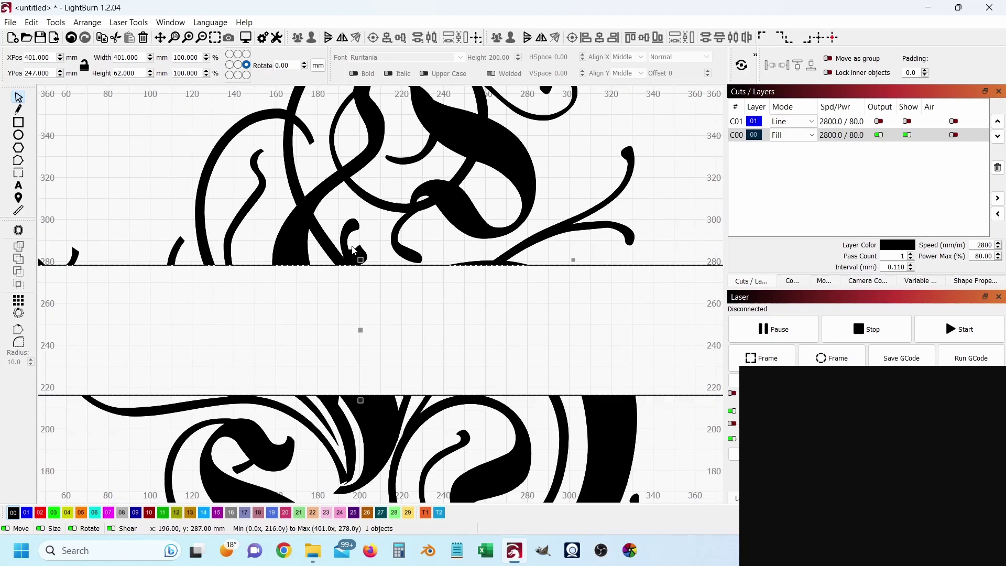
click(787, 135)
click(780, 149)
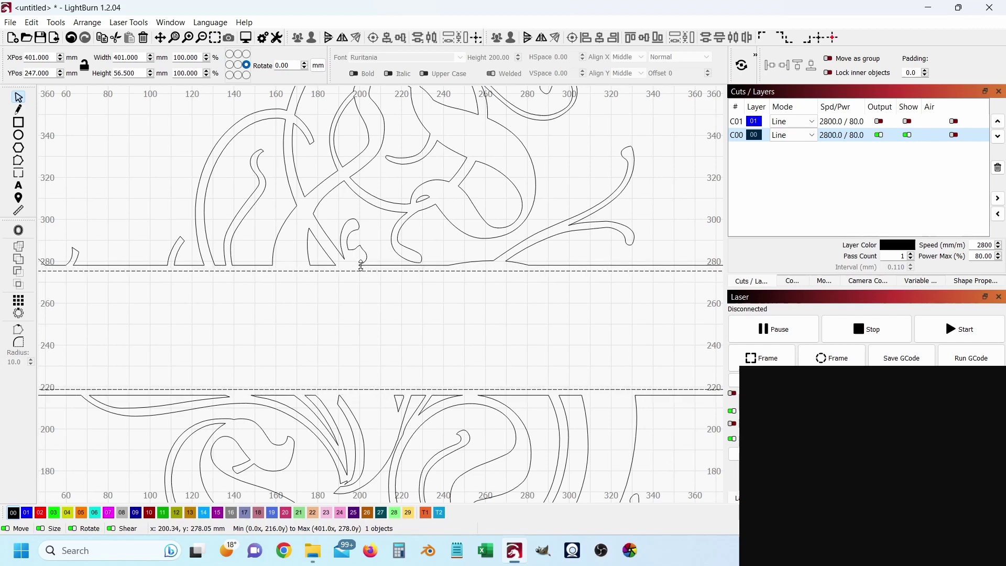
drag(362, 265, 361, 266)
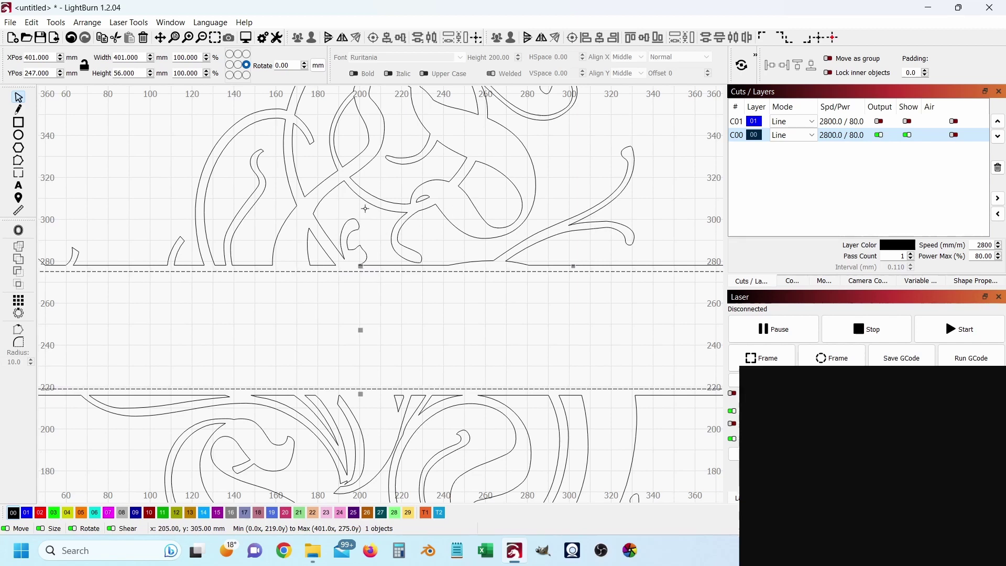
drag(292, 213, 157, 192)
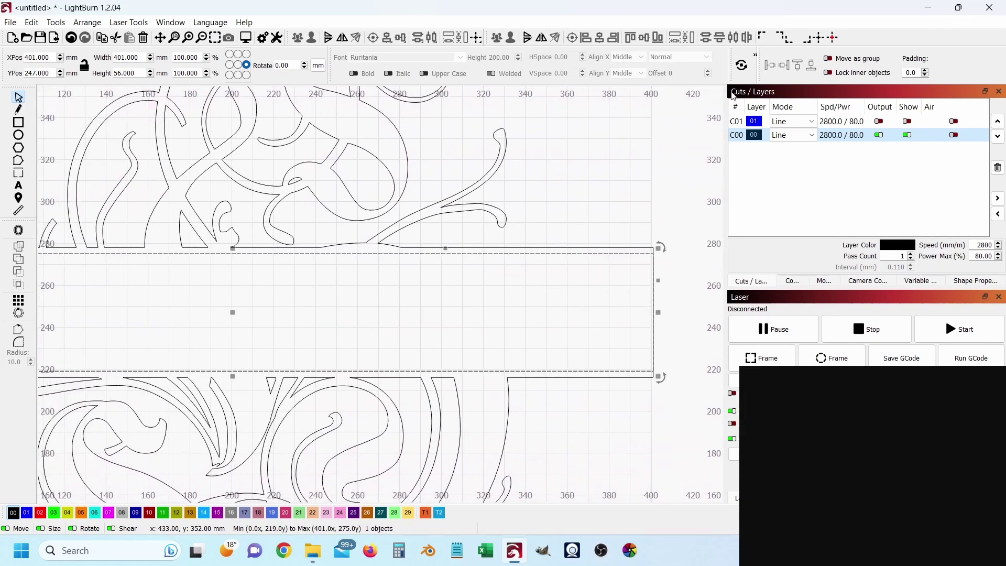
Return layer C00 to Fill mode so the split H renders solid black.
click(792, 135)
click(778, 158)
scroll(534, 203, down, 4)
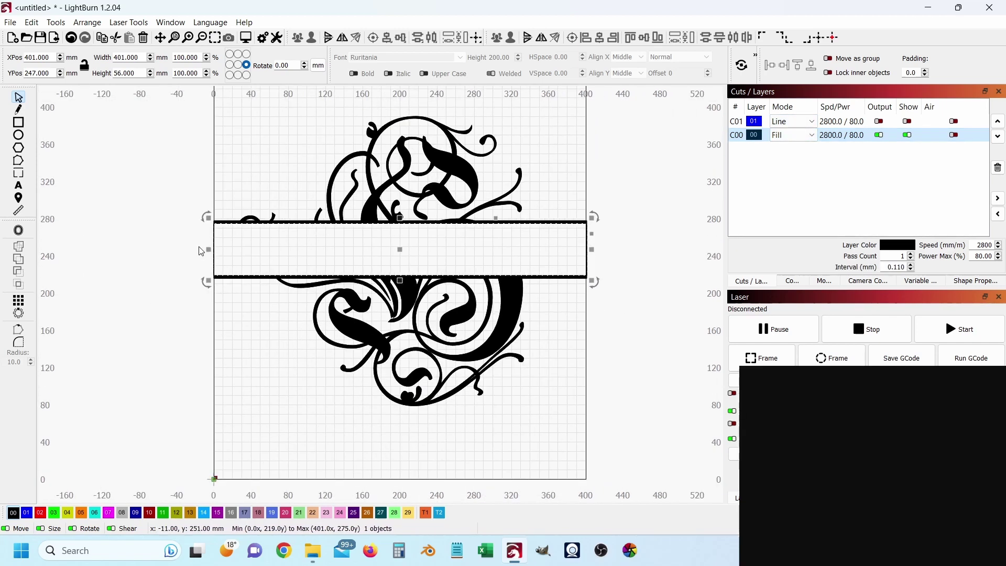
scroll(269, 240, up, 4)
scroll(458, 195, right, 5)
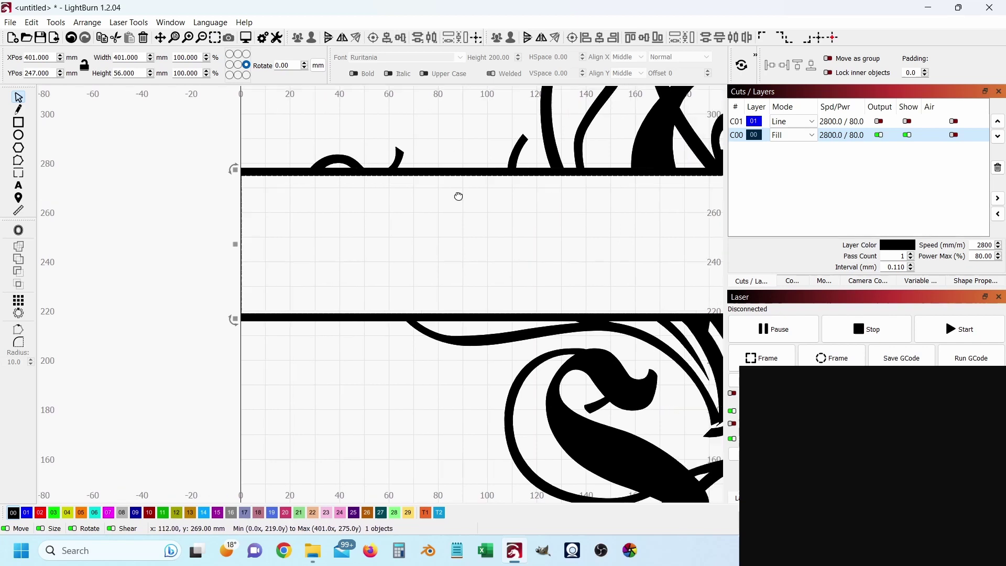
scroll(627, 224, down, 4)
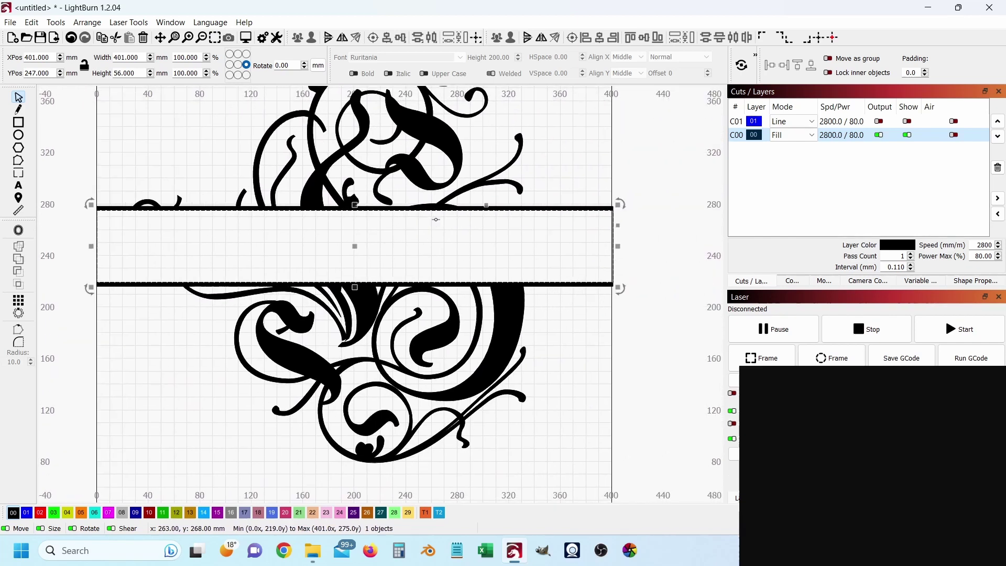
Switch layer C00 from Fill to Line so the split H and 401 × 56 mm band show as outlines.
scroll(623, 226, up, 5)
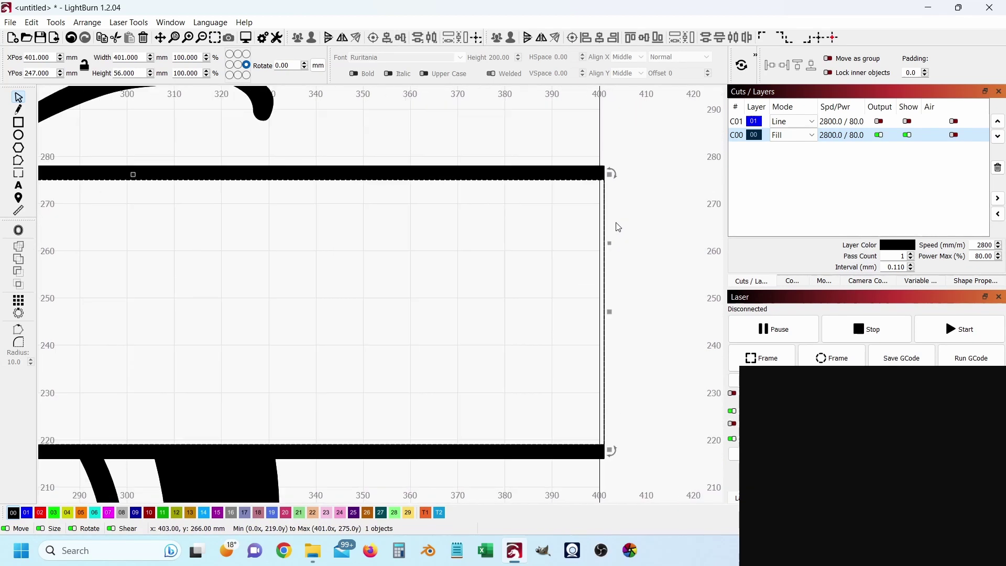
scroll(616, 199, down, 3)
scroll(466, 220, down, 2)
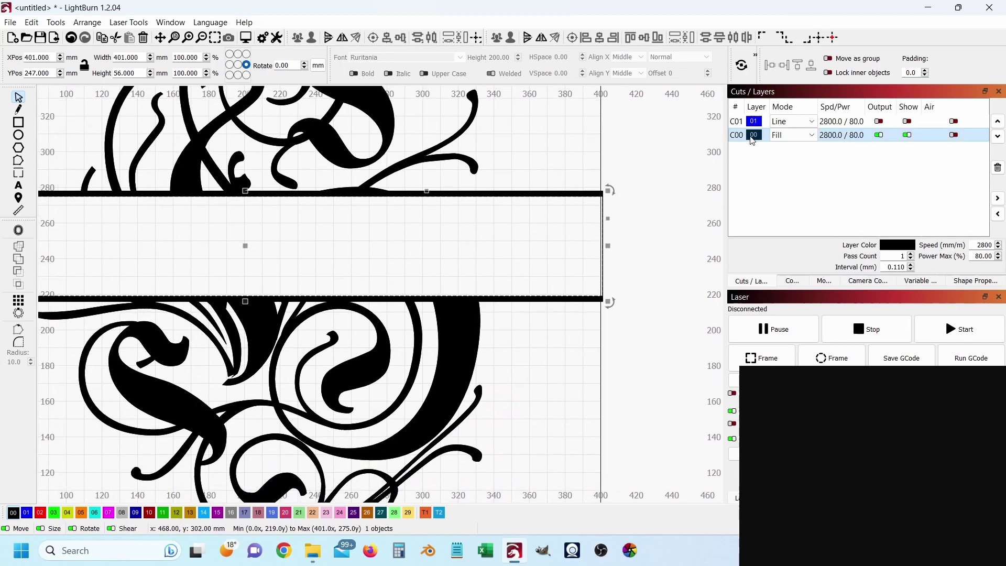
click(792, 135)
click(789, 147)
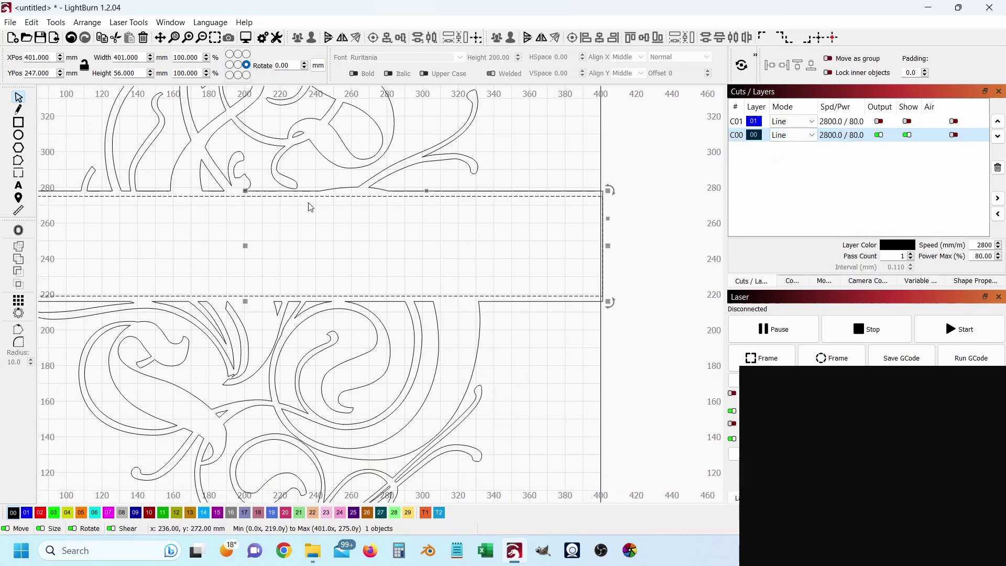
drag(309, 205, 613, 244)
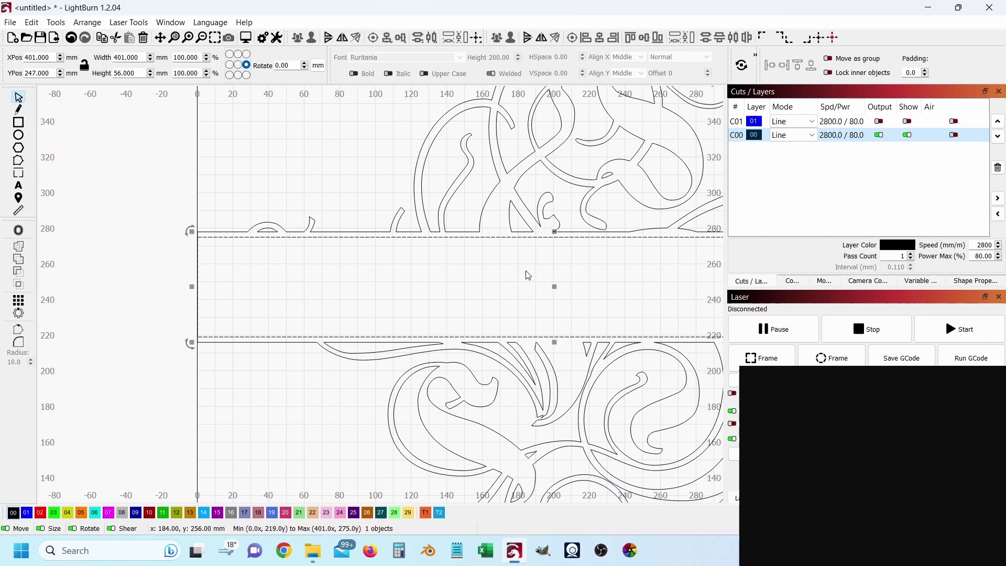
Use Edit > Convert to Path on the banner rectangle, then select the whole design.
click(33, 22)
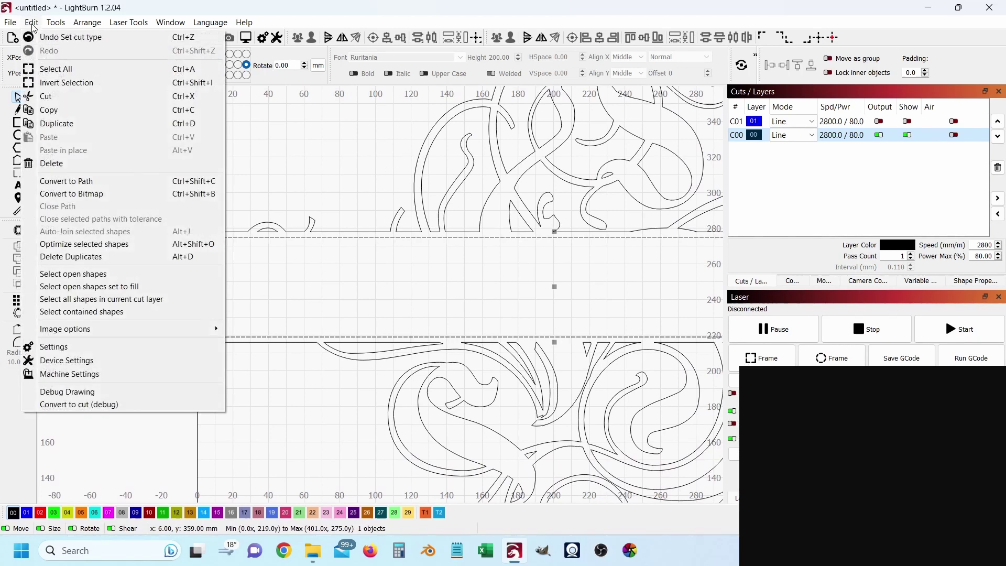
click(95, 181)
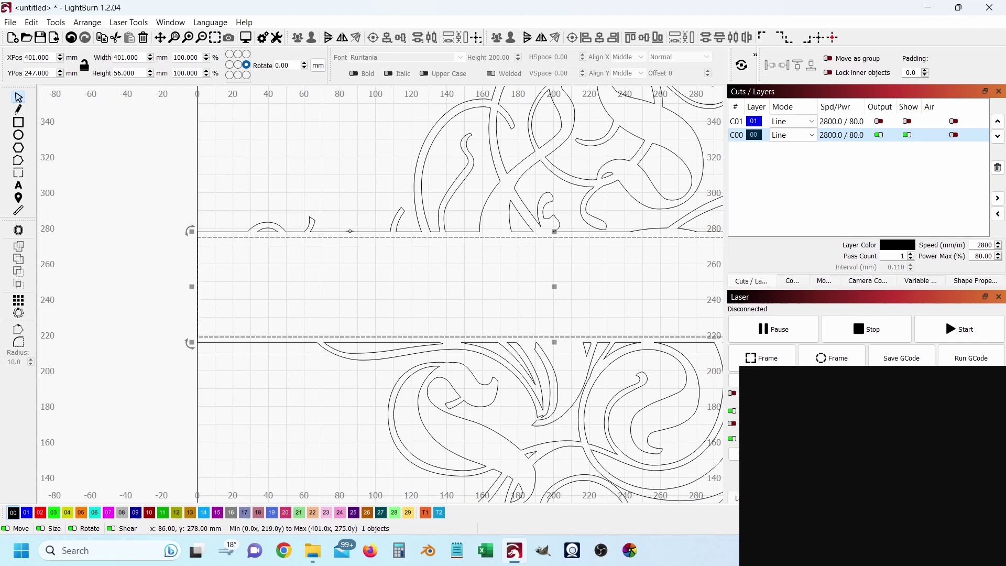
shift+click(350, 232)
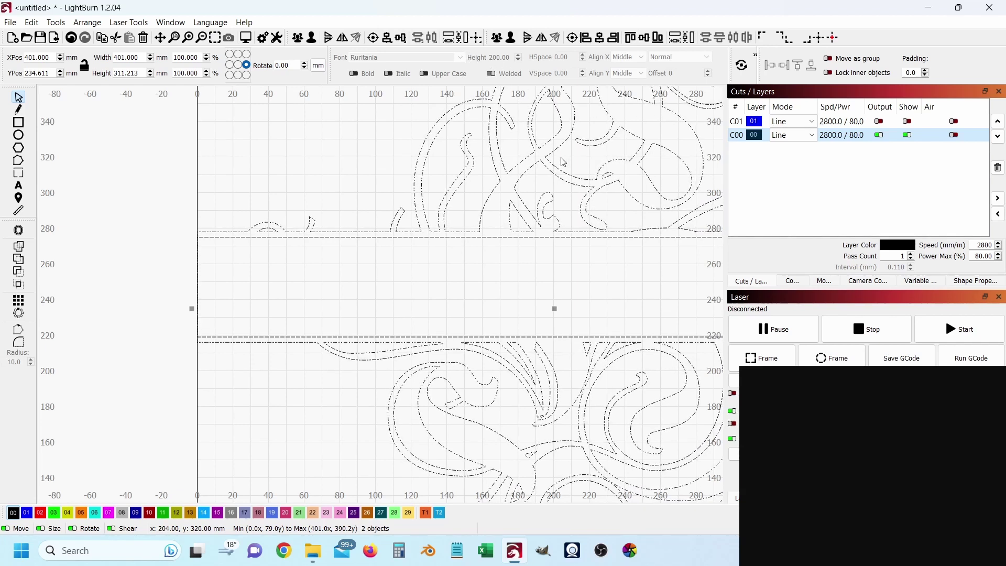
Ungroup the selected banner and split H with Ctrl+U into 20 separate shapes.
scroll(456, 110, up, 8)
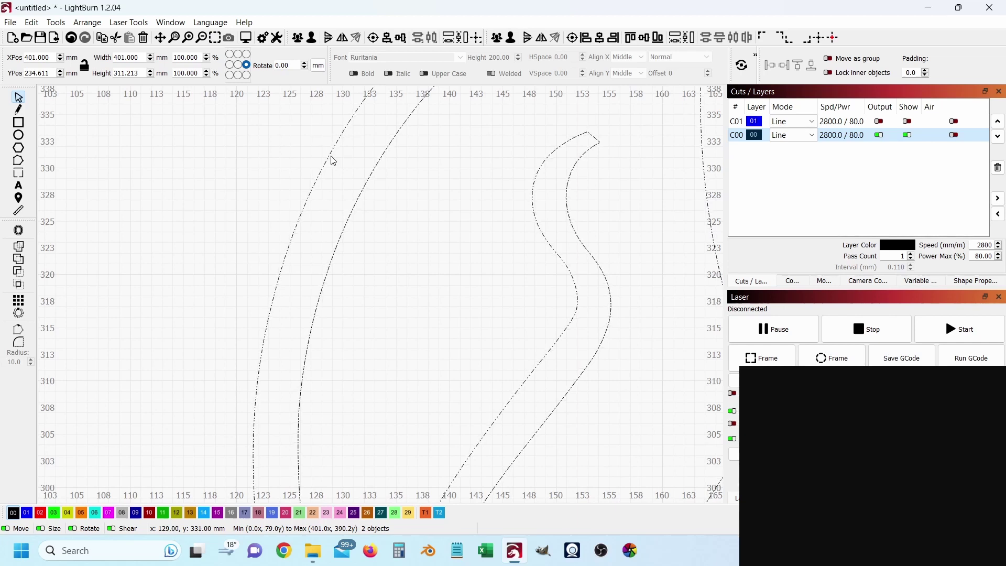
scroll(332, 159, down, 2)
scroll(334, 162, down, 3)
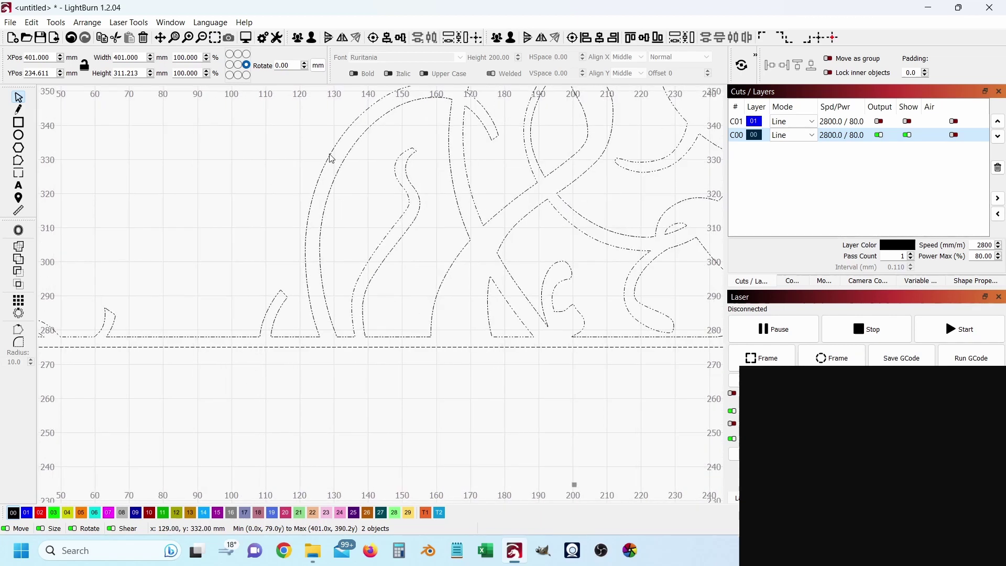
drag(548, 134, 443, 225)
key(ctrl+u)
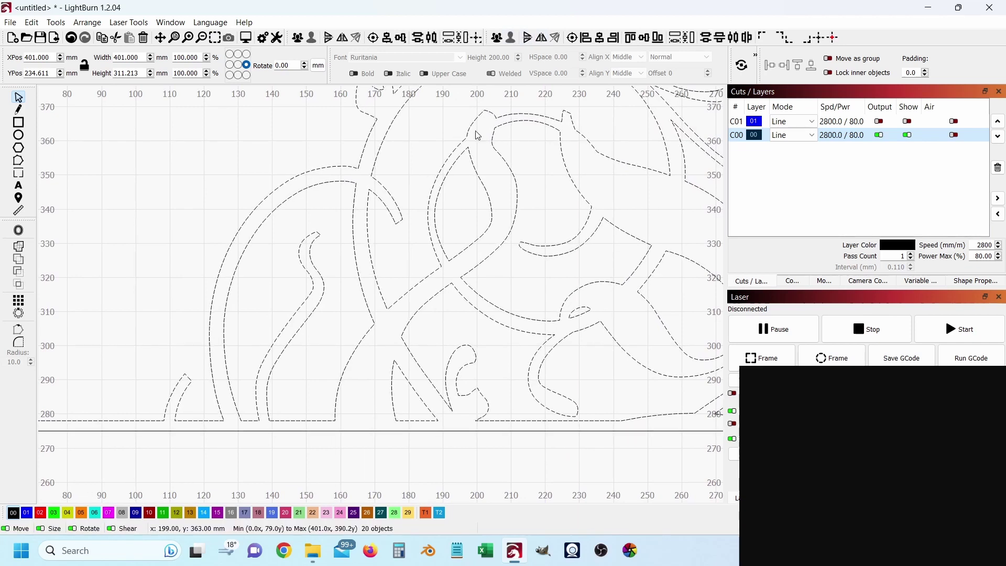
scroll(296, 270, down, 3)
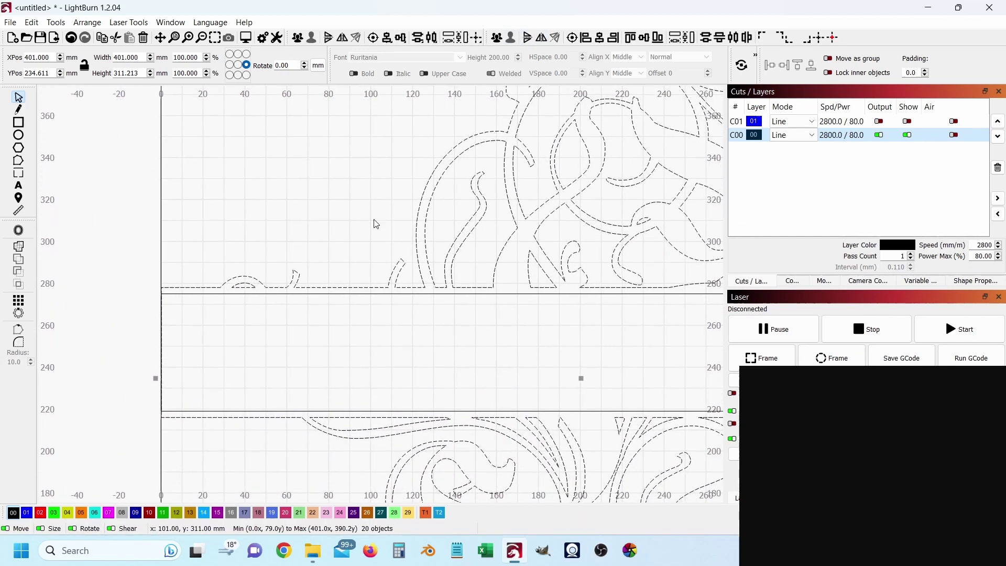
scroll(374, 223, down, 1)
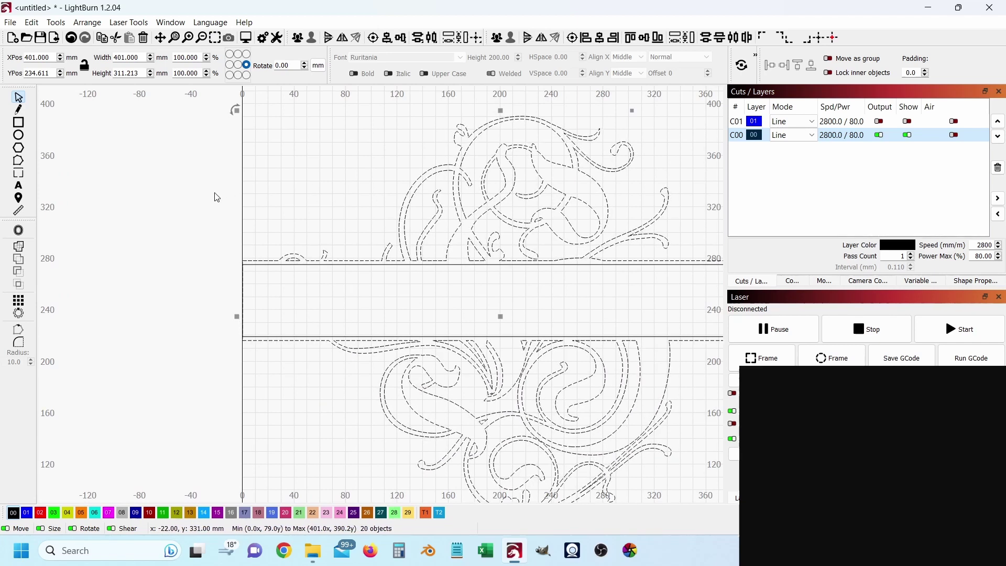
In Edit Nodes mode, zoom in on the gap and select the banner's top edge line.
click(18, 162)
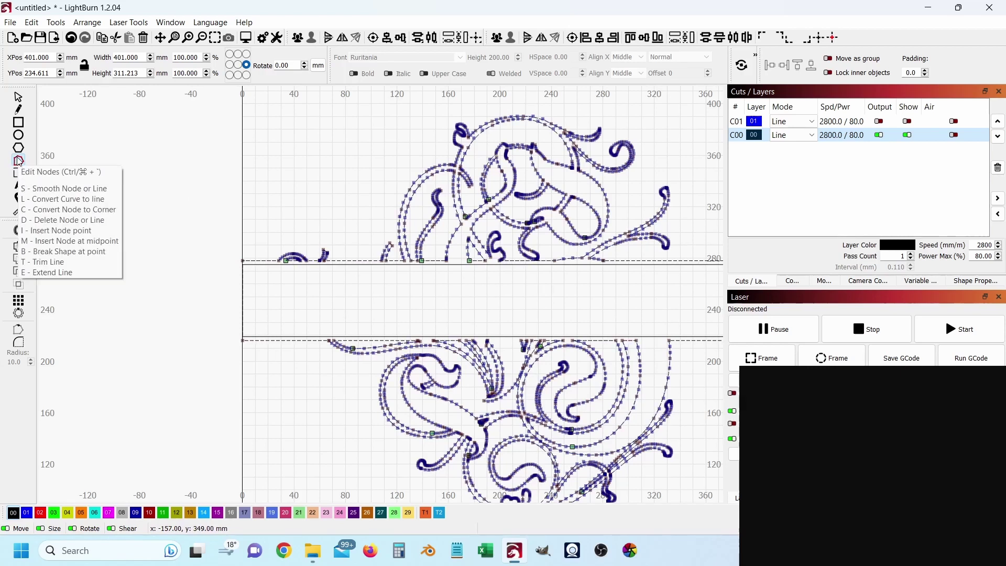
scroll(300, 281, up, 4)
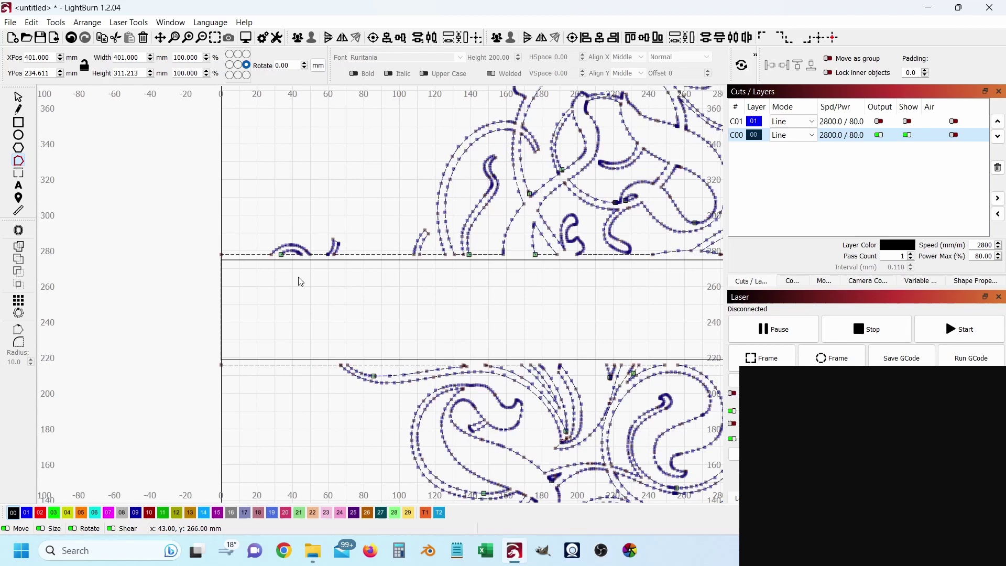
scroll(173, 252, up, 2)
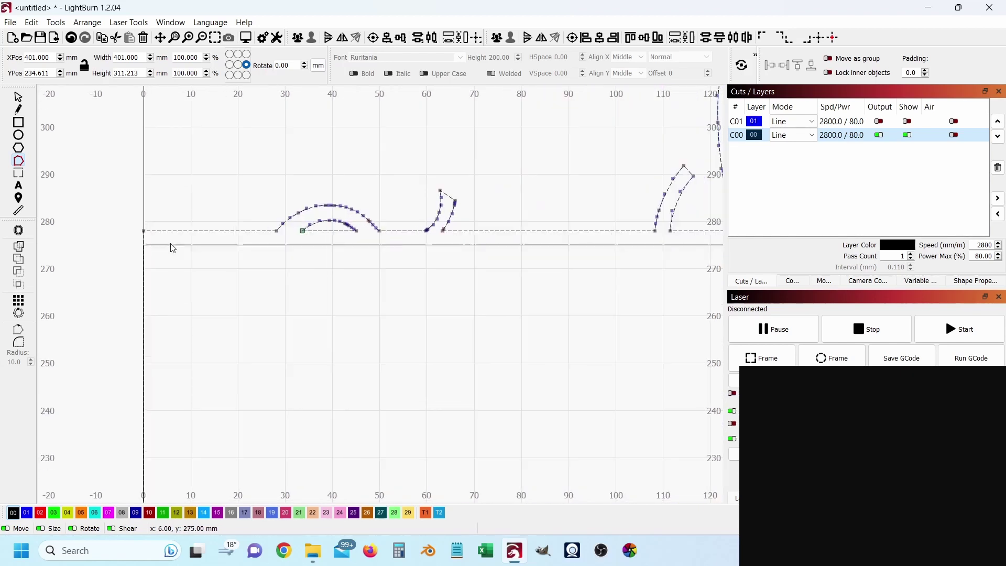
click(221, 245)
scroll(443, 214, down, 4)
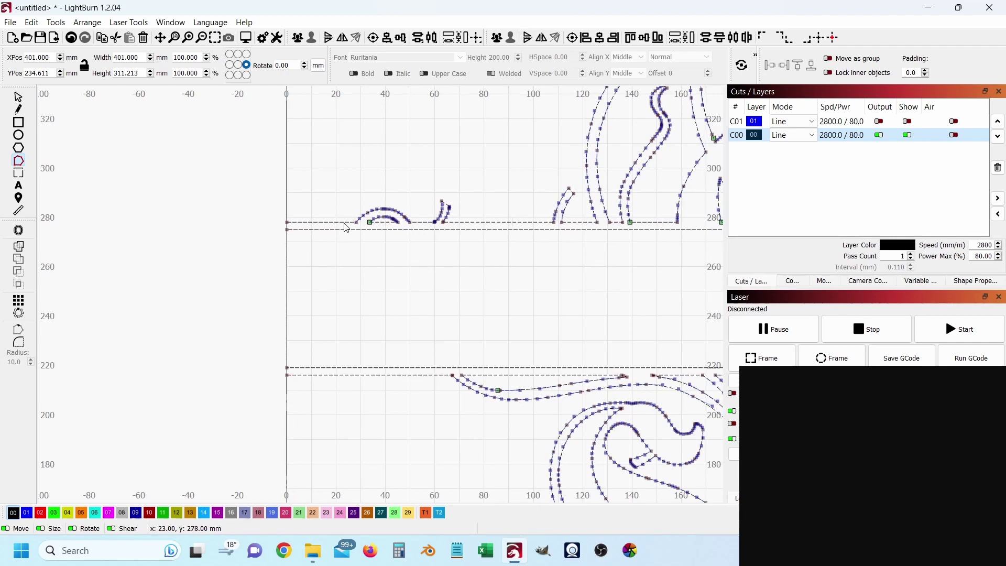
scroll(287, 278, up, 2)
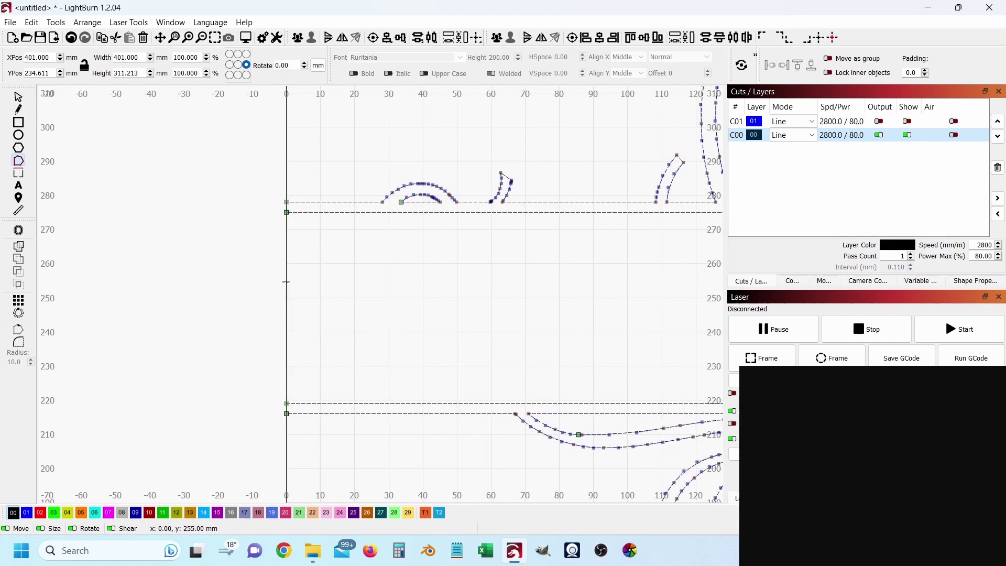
scroll(519, 260, right, 5)
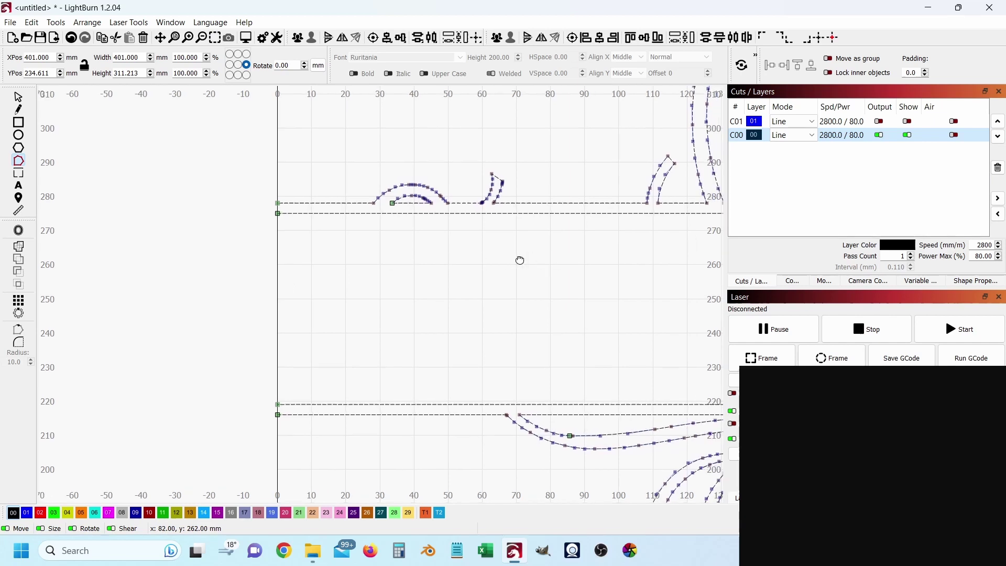
scroll(404, 254, down, 5)
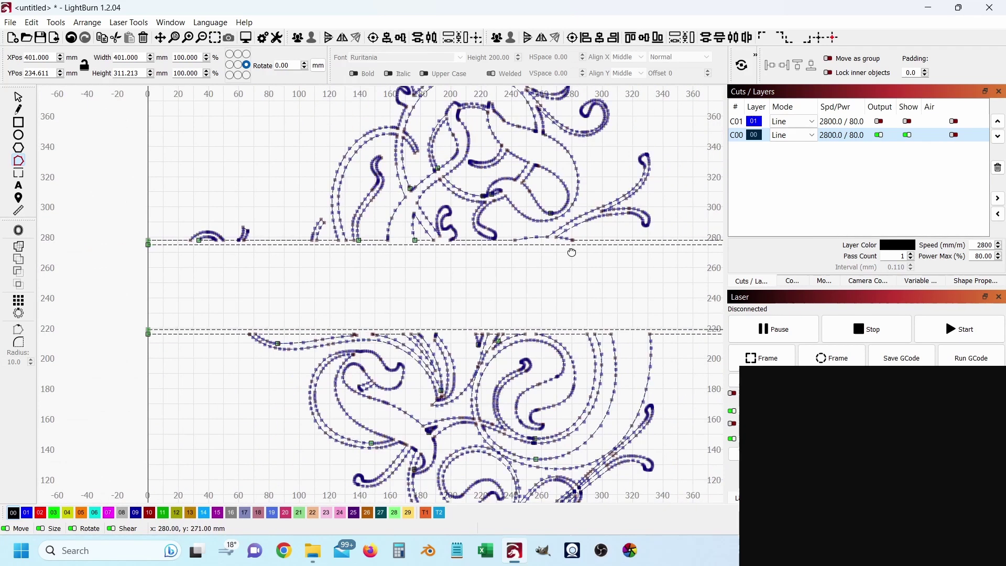
Select the corner nodes at the band's 400 mm right end, then view the whole design.
drag(571, 249, 246, 257)
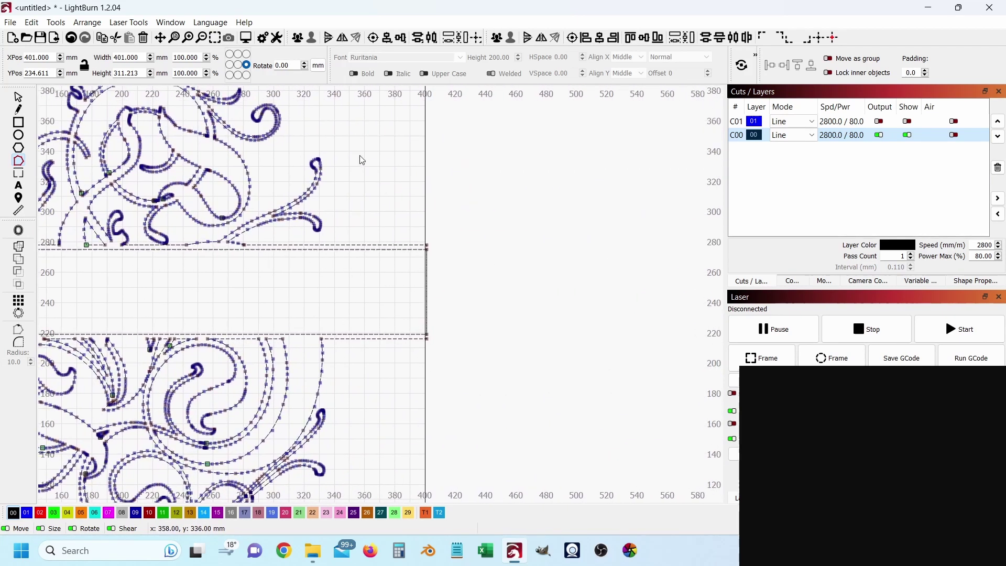
scroll(413, 321, up, 4)
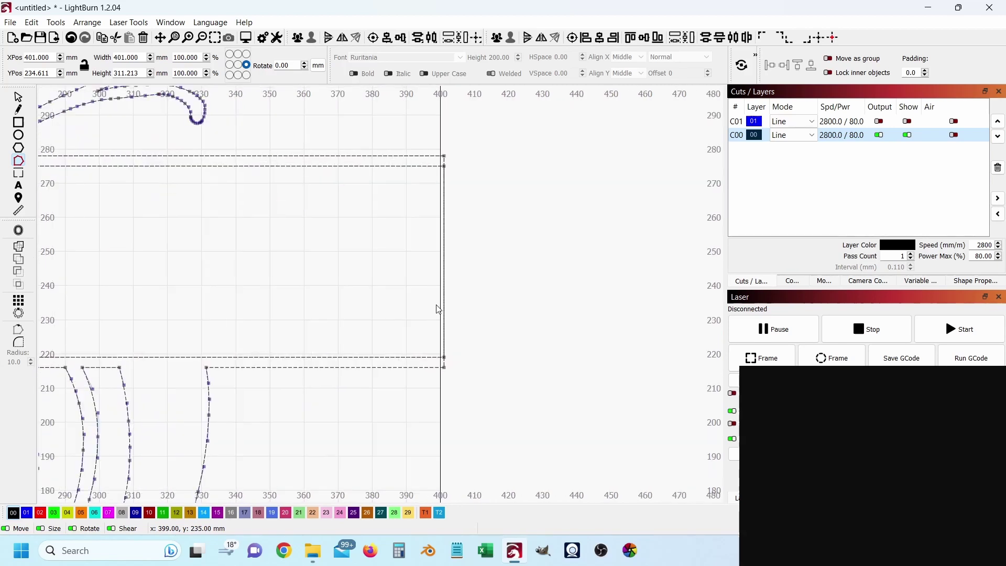
click(448, 251)
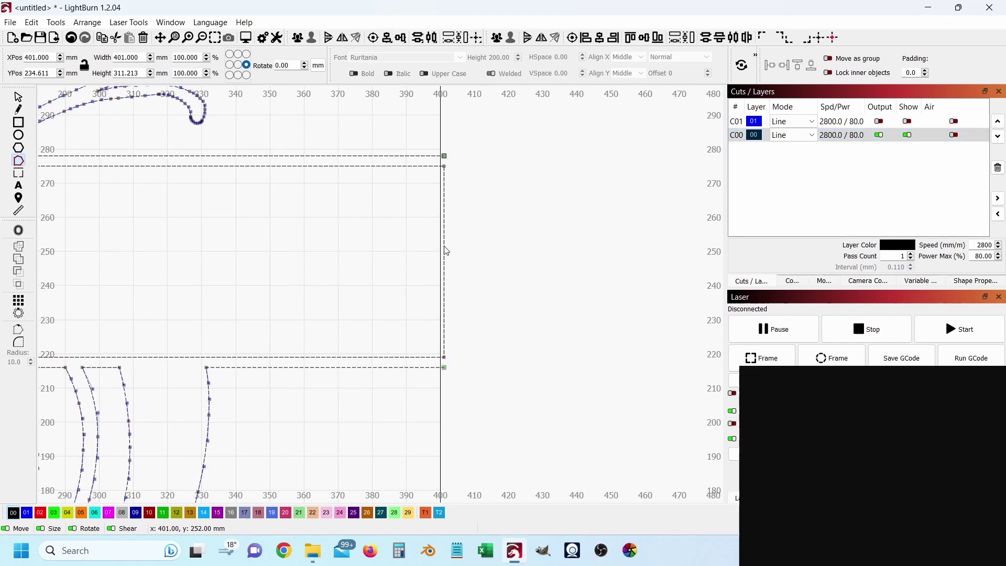
scroll(438, 247, down, 5)
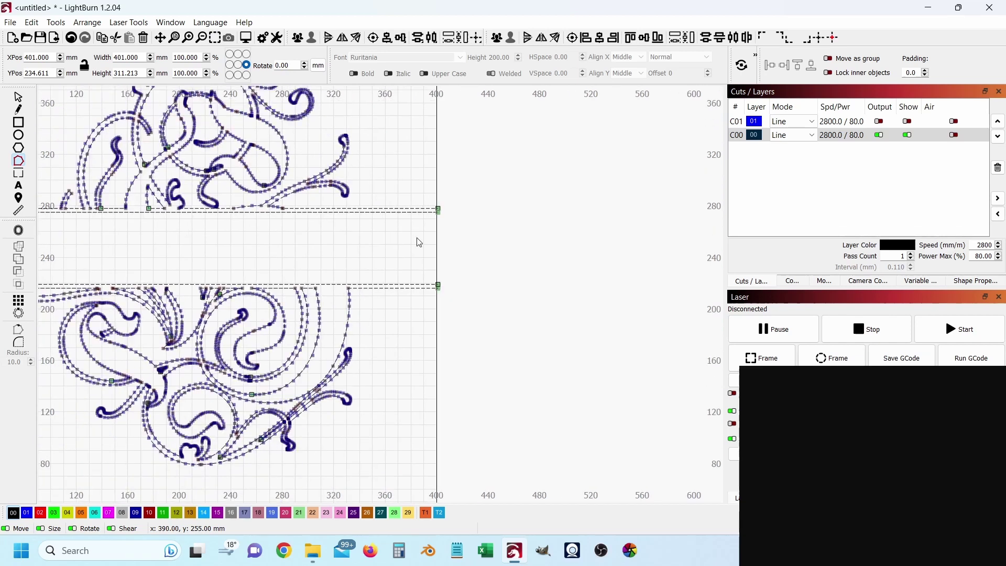
drag(348, 245, 523, 249)
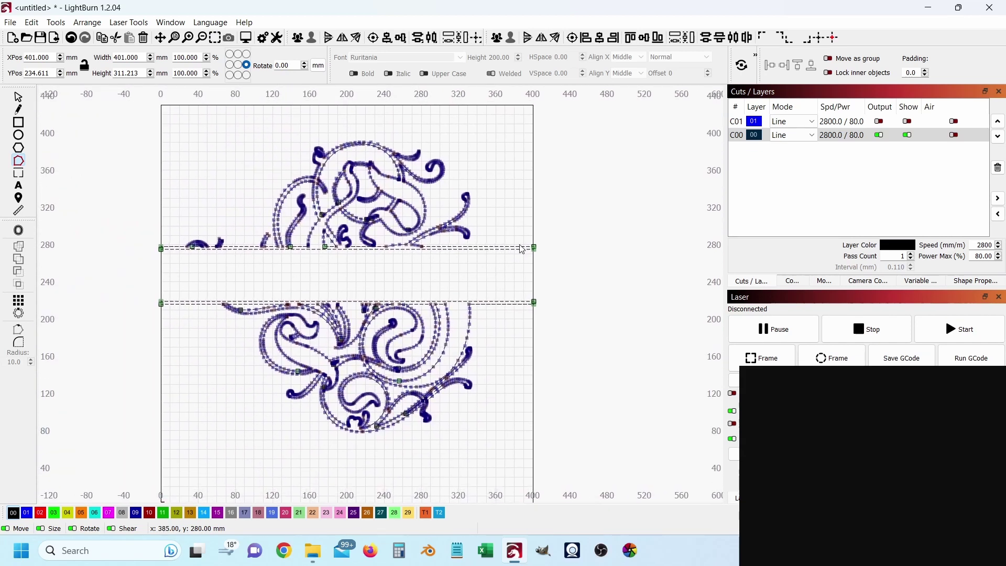
click(19, 98)
click(478, 172)
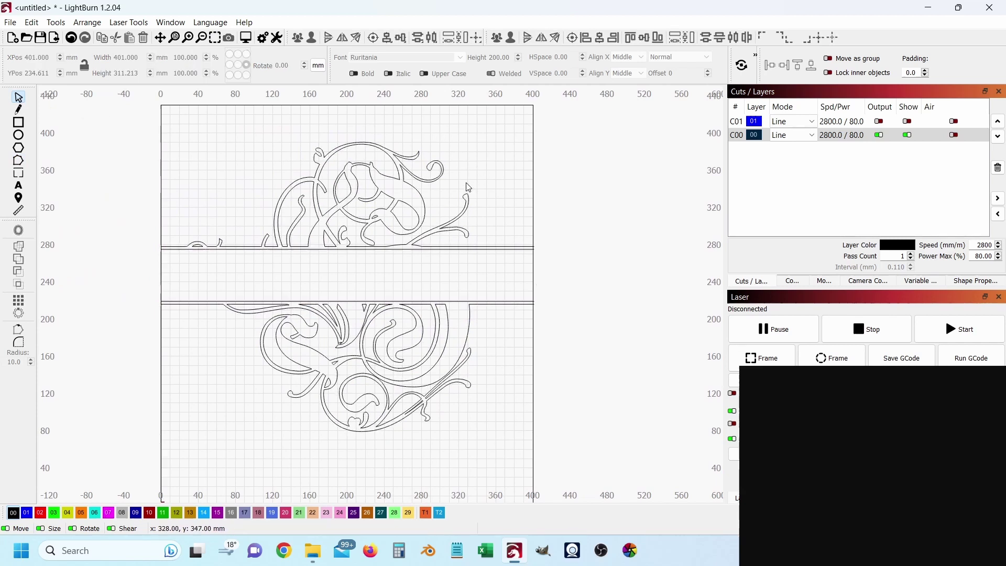
click(786, 135)
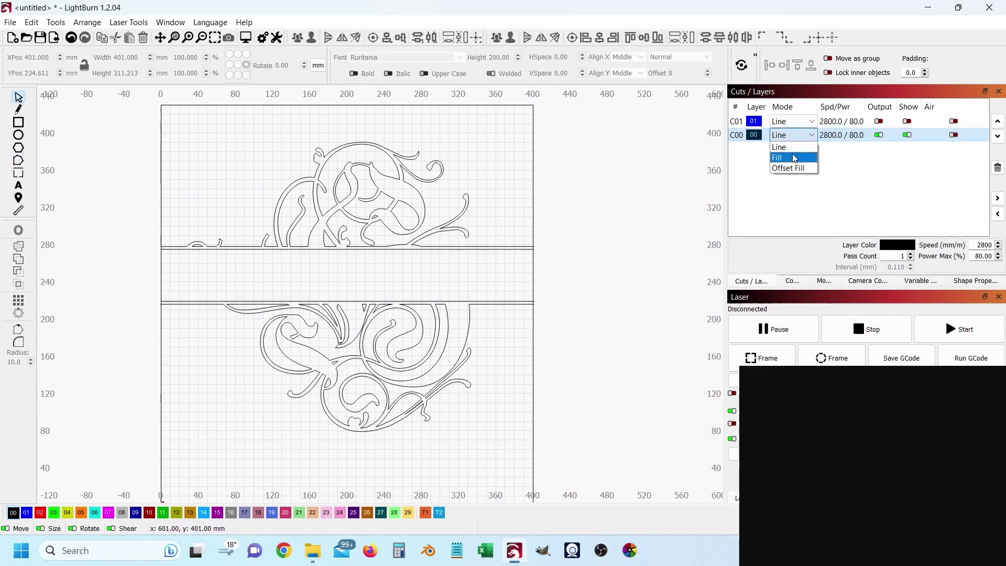
click(786, 156)
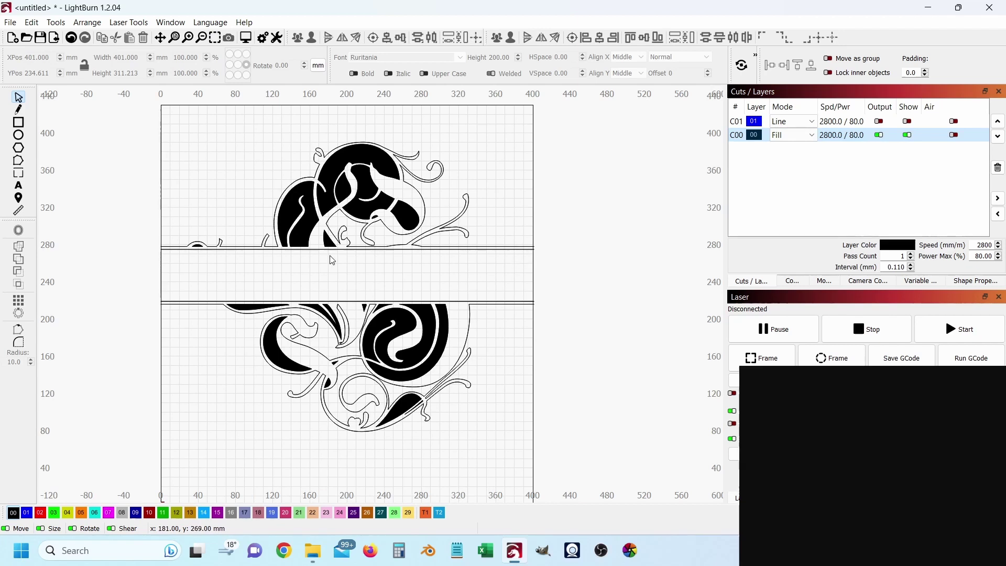
scroll(530, 227, up, 2)
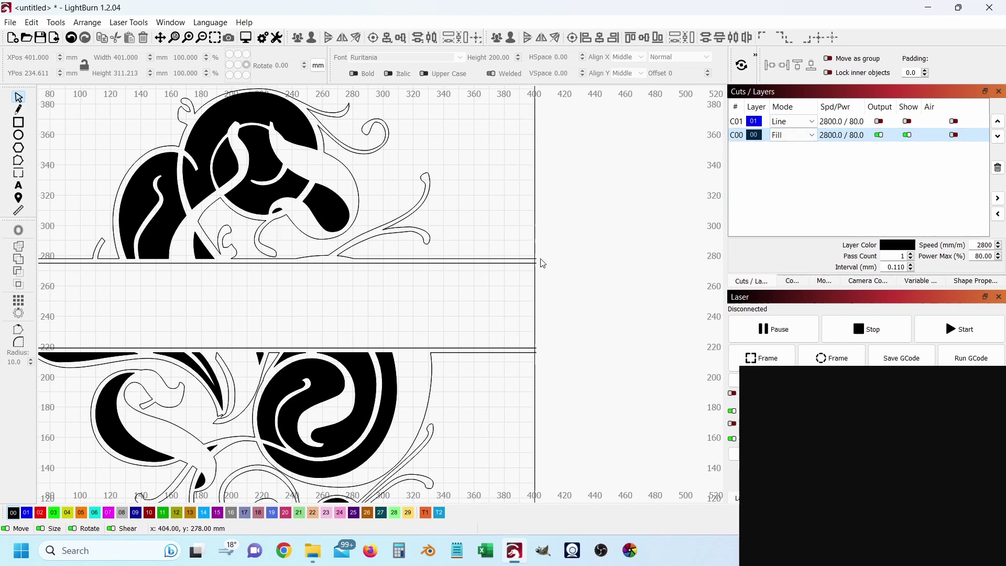
click(794, 135)
click(796, 146)
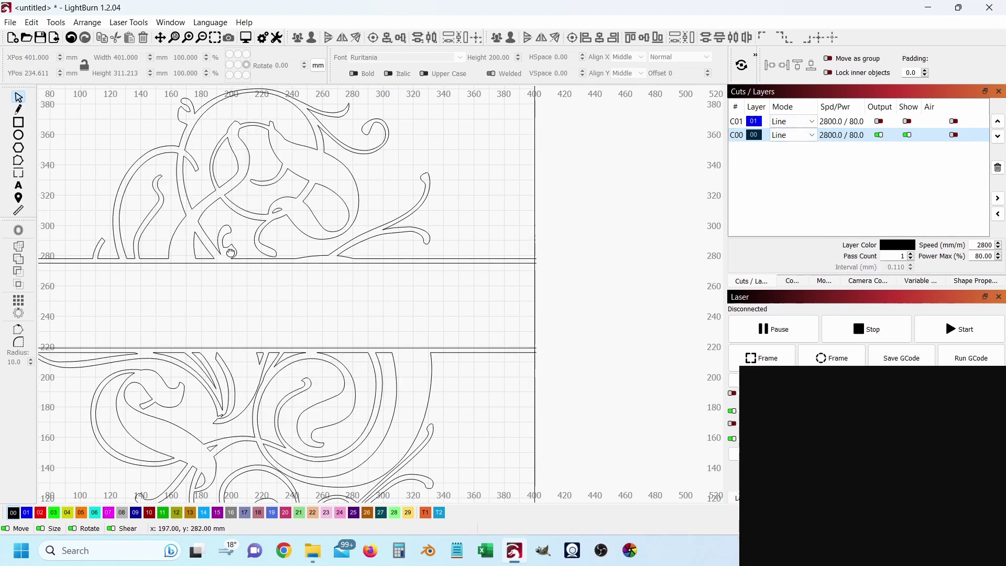
scroll(232, 252, up, 5)
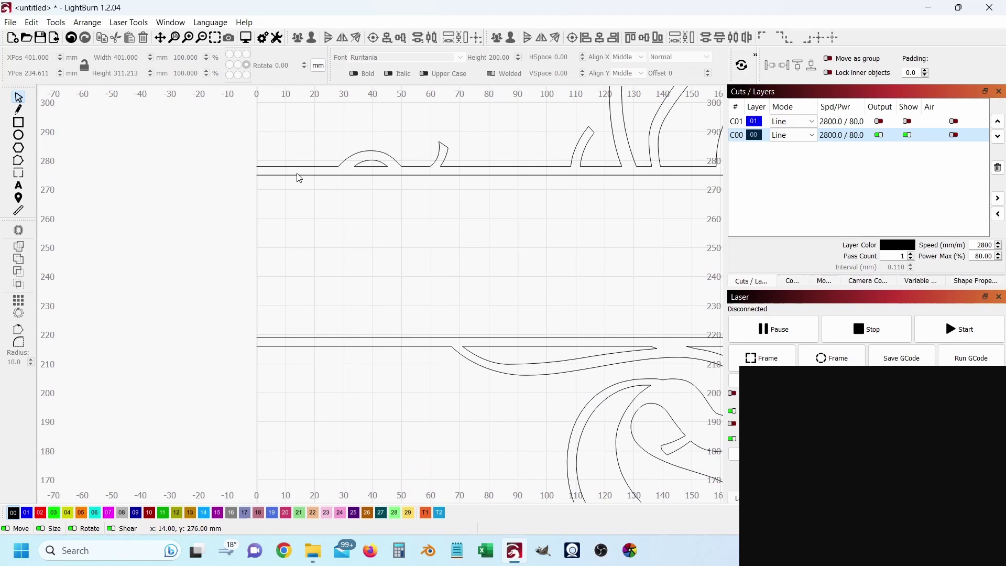
Select the upper bottom edge and curved artwork, and join the edge's left end to the artwork.
click(299, 176)
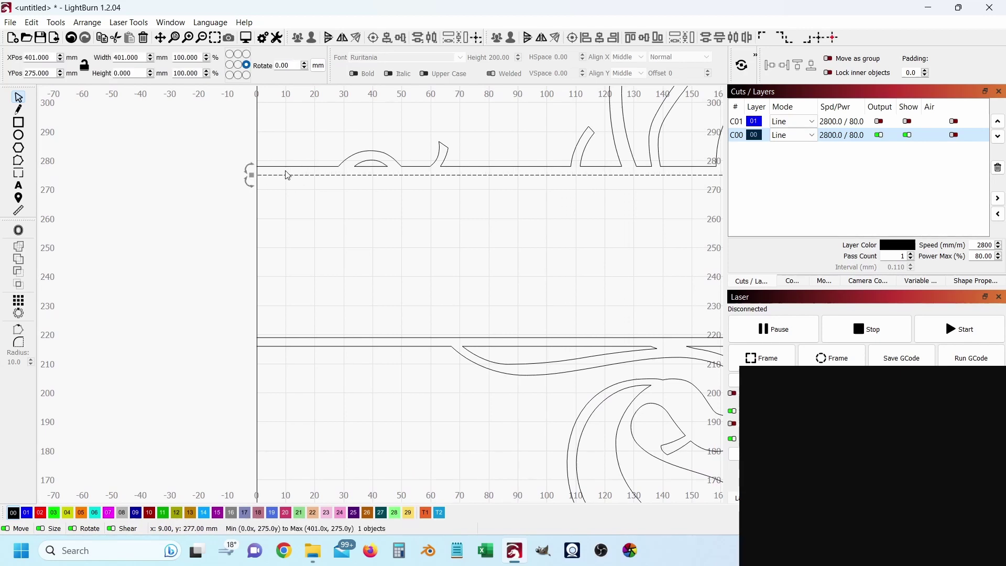
shift+click(297, 167)
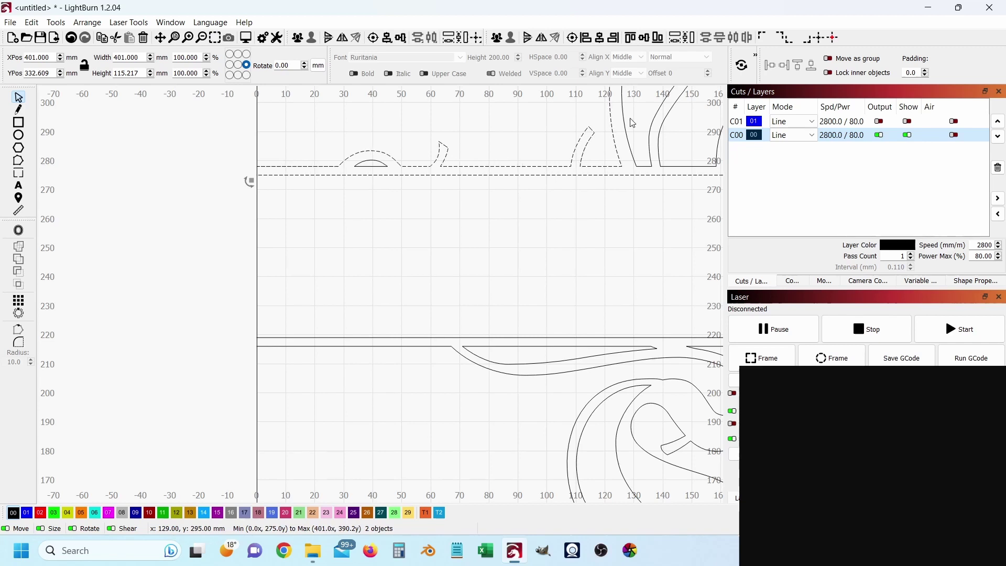
click(20, 161)
scroll(256, 123, up, 5)
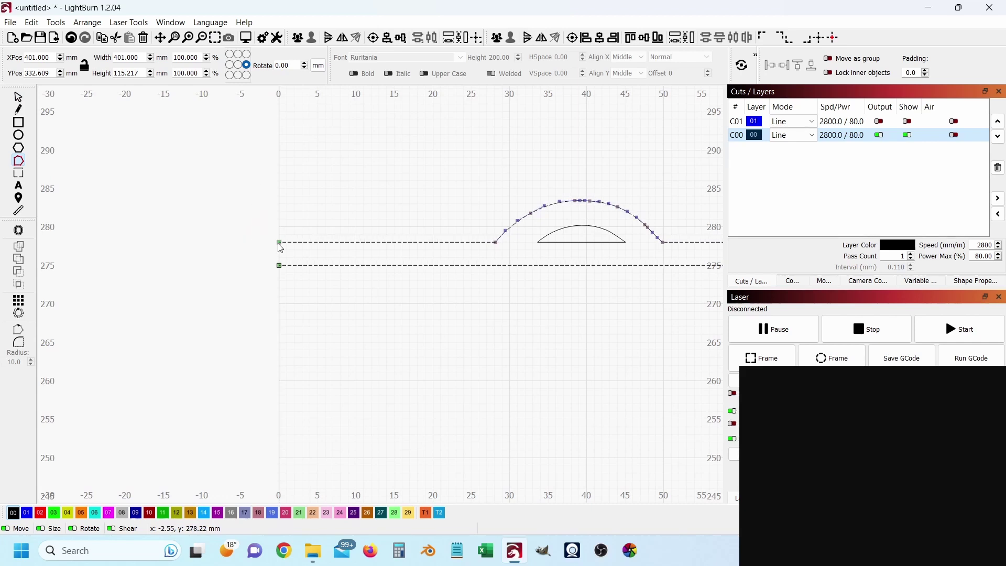
scroll(309, 245, up, 3)
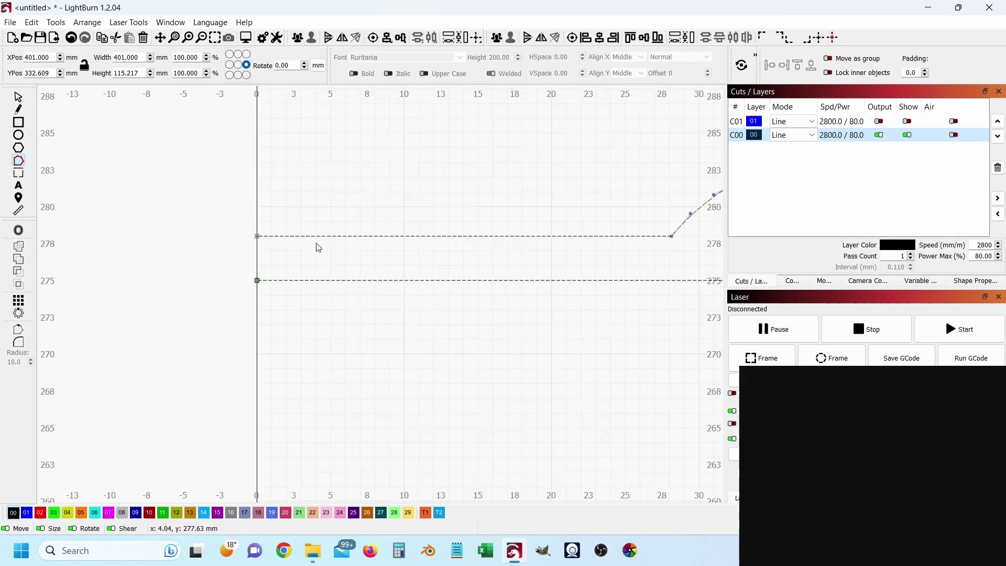
click(256, 280)
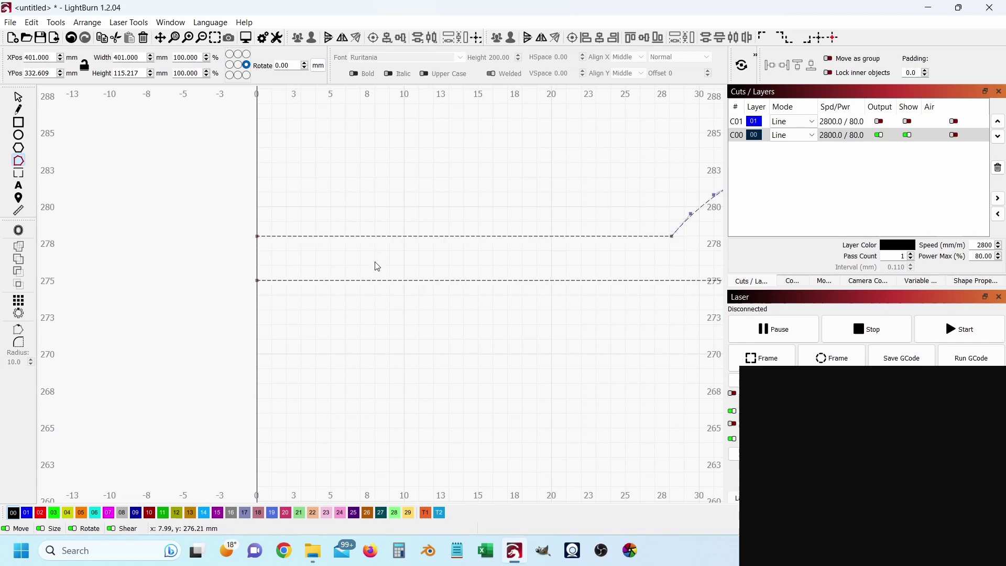
Pan along the upper edge to its right end at 400 mm.
scroll(542, 221, down, 8)
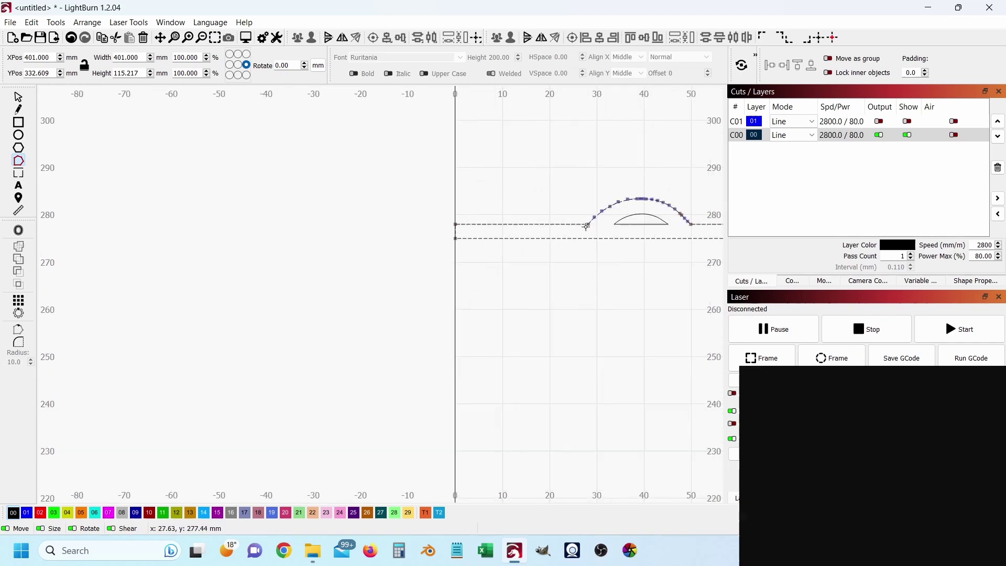
drag(524, 226, 121, 252)
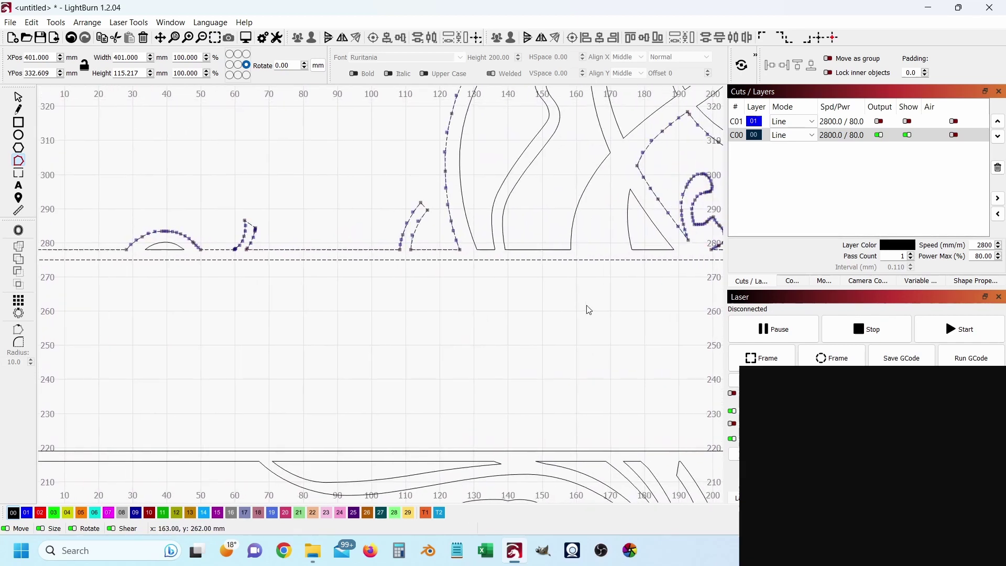
drag(586, 308, 139, 299)
drag(435, 292, 136, 283)
drag(425, 262, 325, 263)
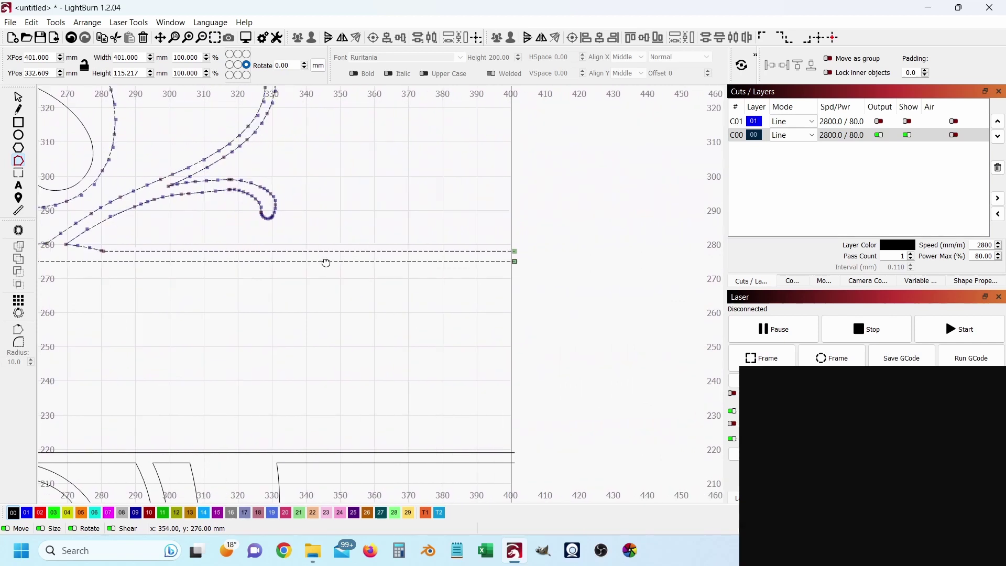
scroll(478, 243, up, 5)
scroll(499, 263, up, 2)
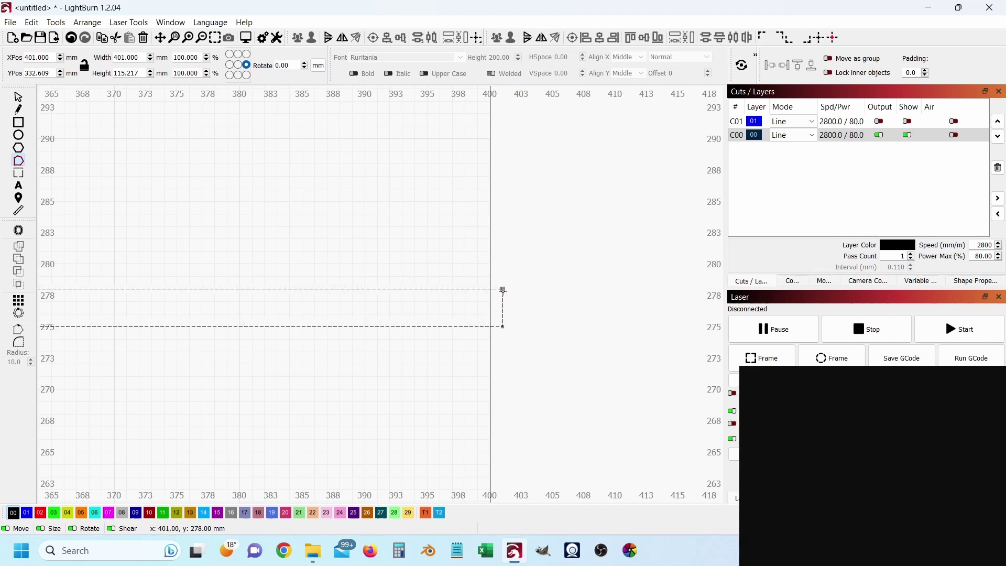
scroll(512, 310, down, 10)
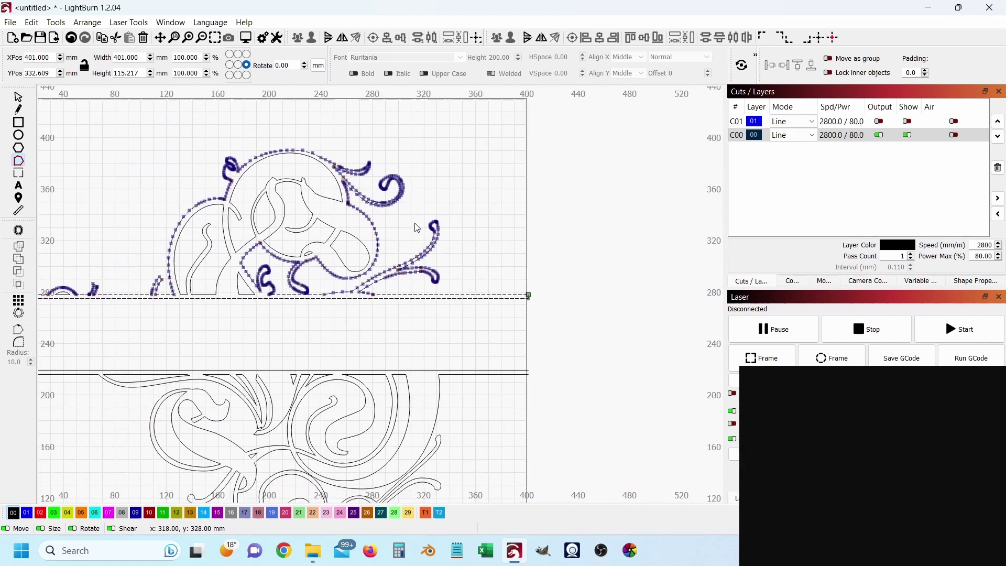
Reselect the joined upper half as one 401 × 115.2 mm object.
click(19, 97)
click(385, 354)
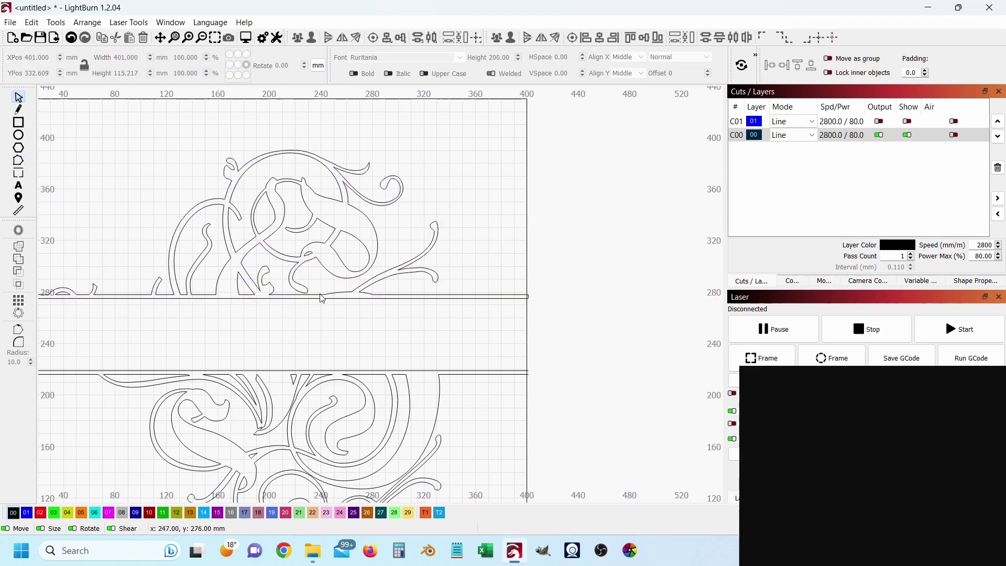
click(295, 254)
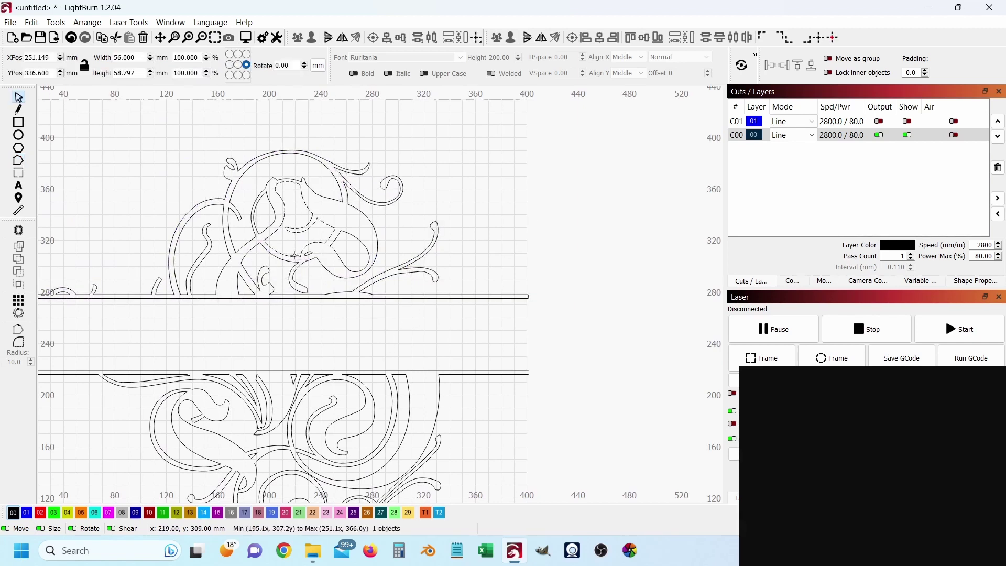
click(480, 215)
click(485, 297)
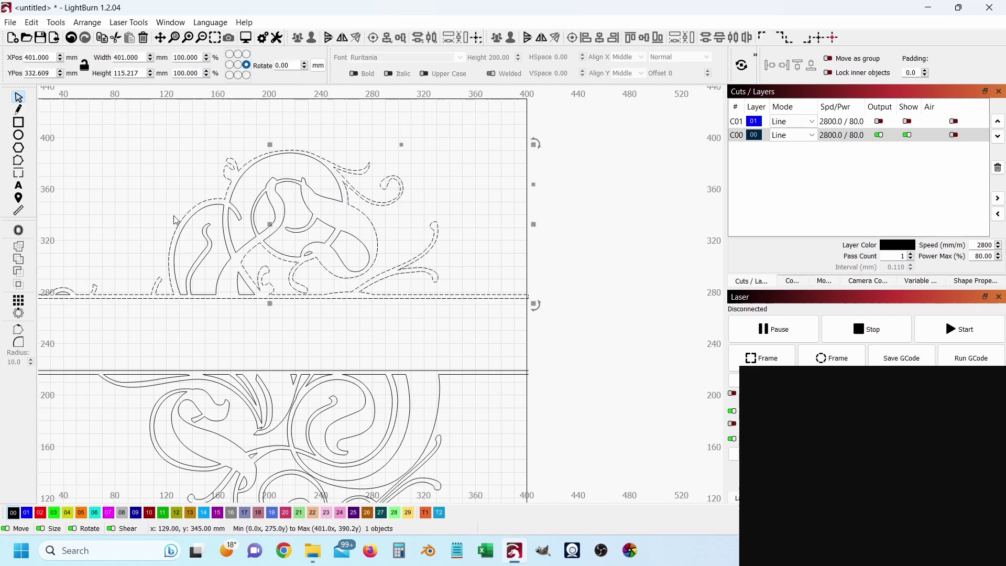
scroll(448, 265, down, 2)
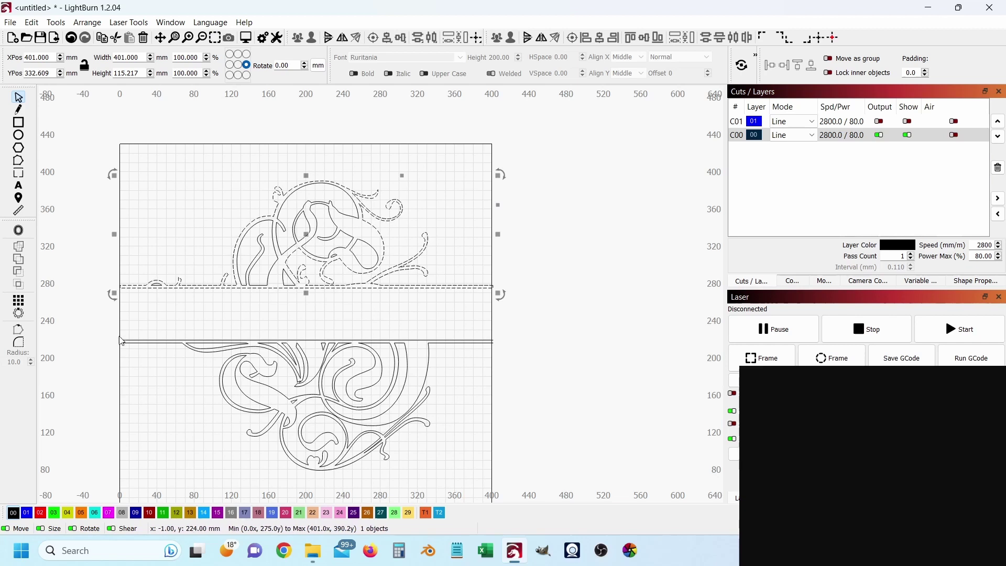
scroll(125, 365, up, 4)
Join the lower edge and artwork's right ends into one 401 × 140 mm shape.
click(177, 278)
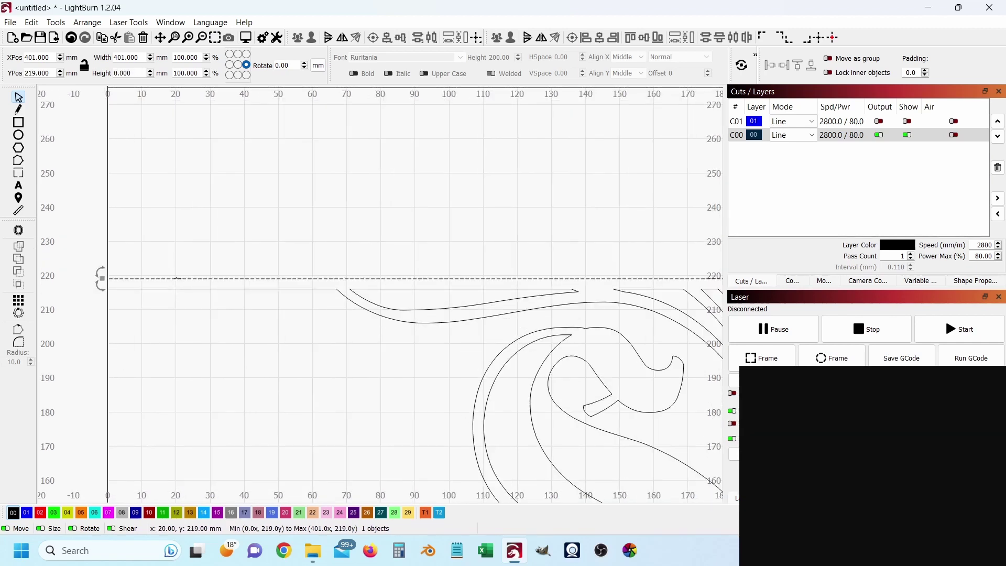
shift+click(245, 293)
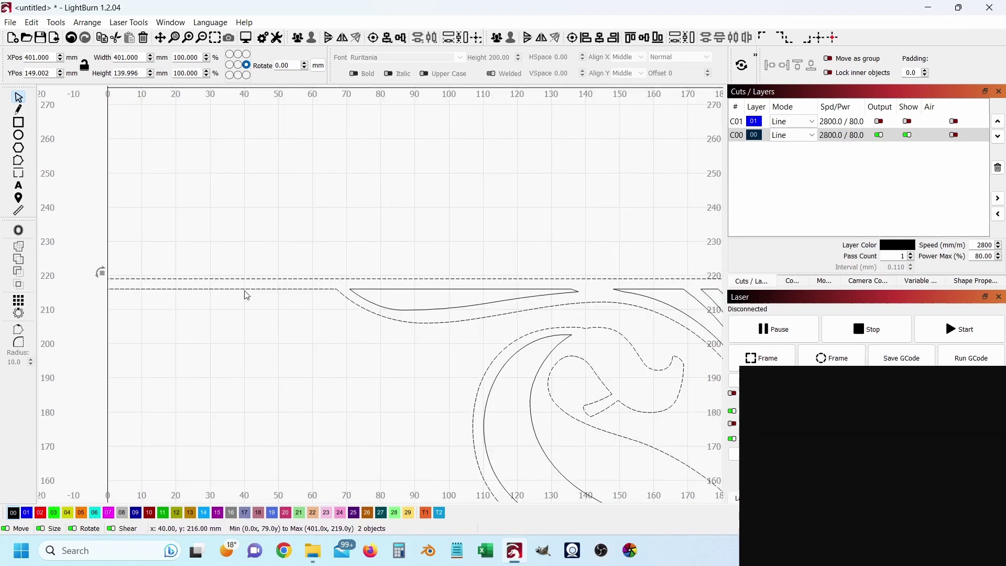
drag(159, 331, 276, 338)
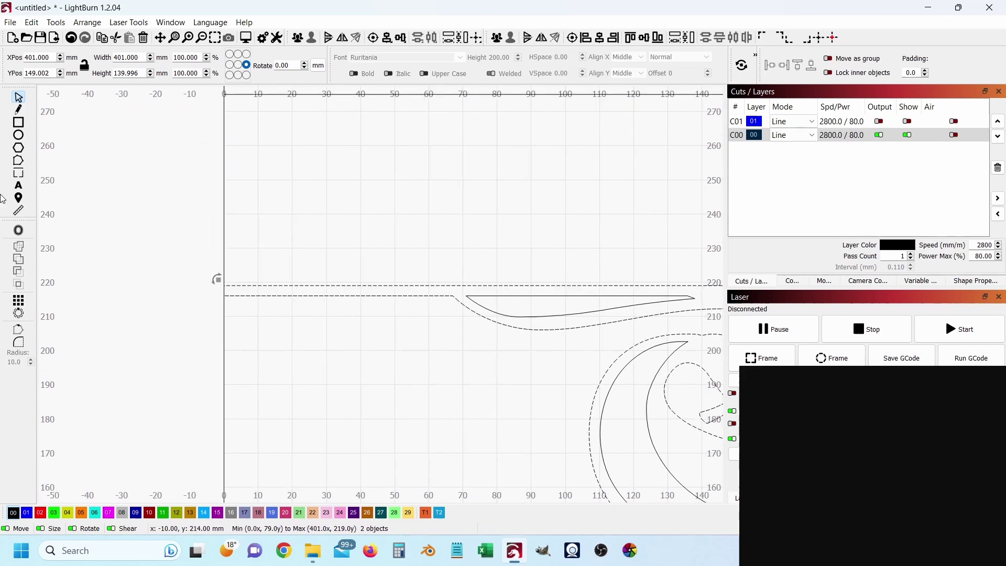
scroll(225, 283, up, 5)
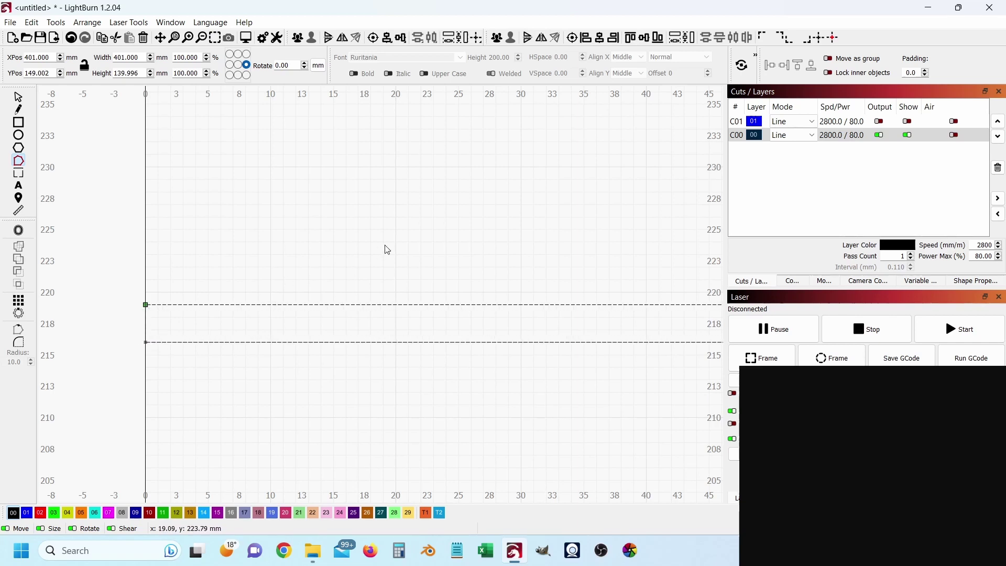
scroll(409, 239, down, 10)
scroll(602, 341, up, 10)
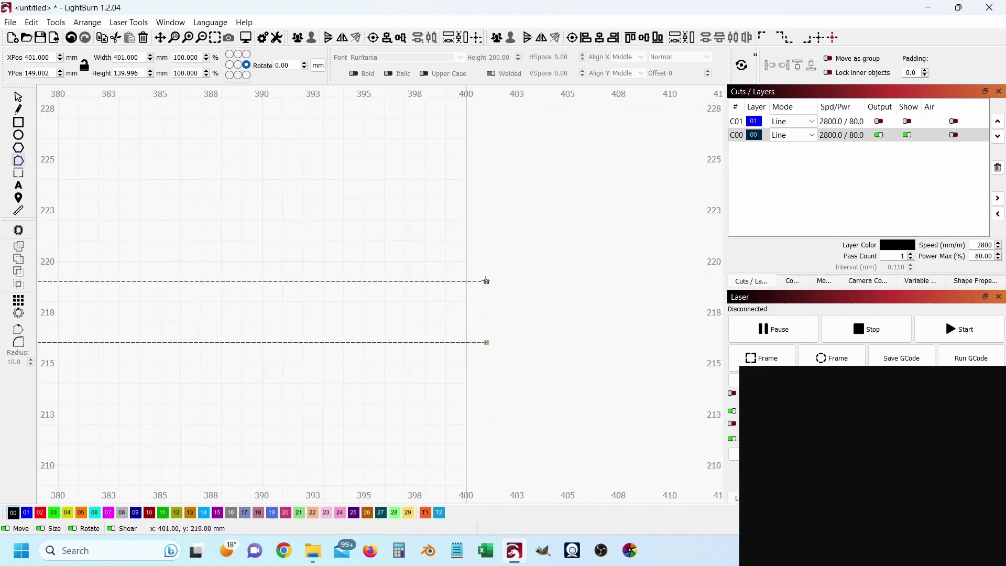
click(487, 281)
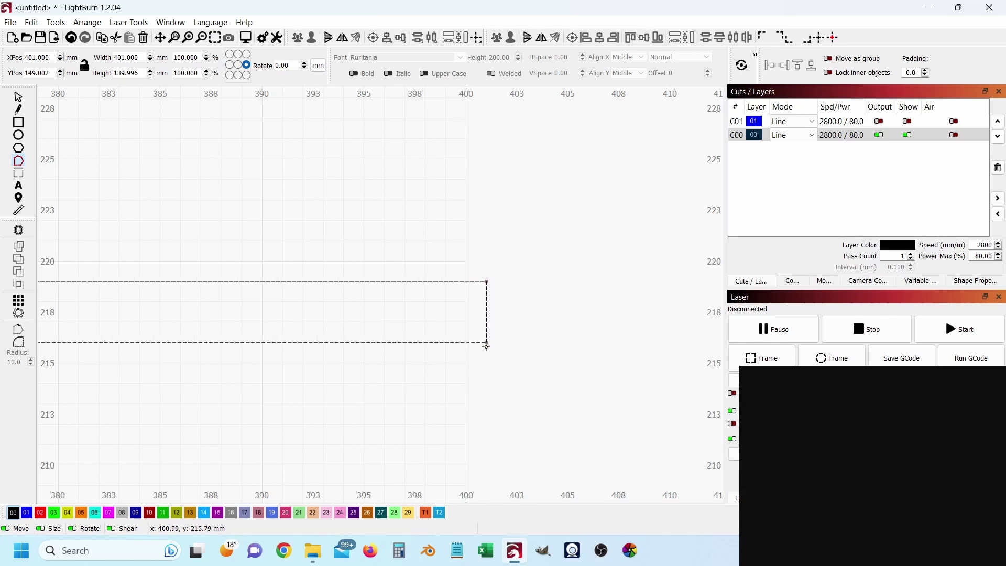
scroll(422, 328, down, 10)
scroll(298, 318, down, 5)
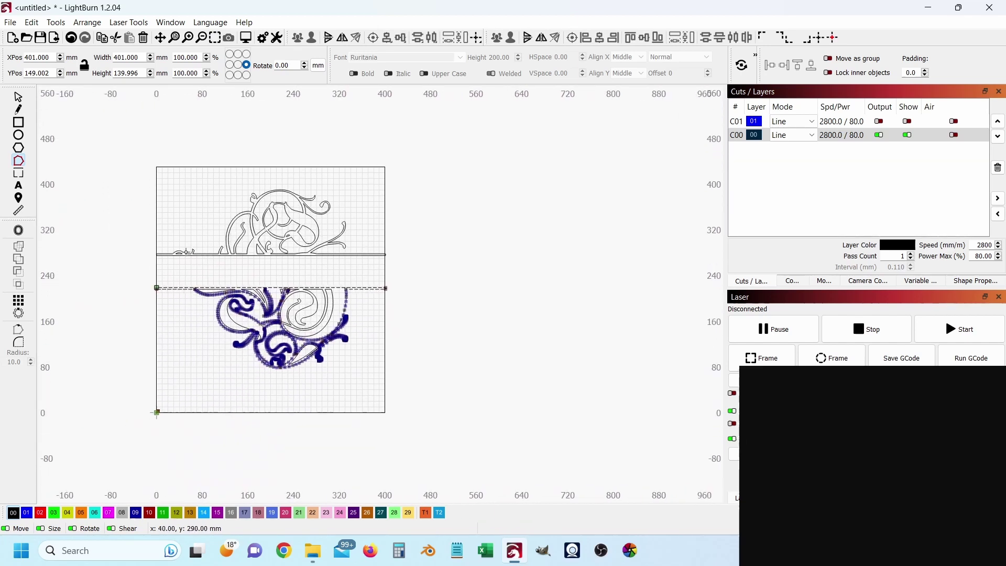
Marquee-select all 21 ornament pieces and group them into one object.
click(19, 97)
click(192, 177)
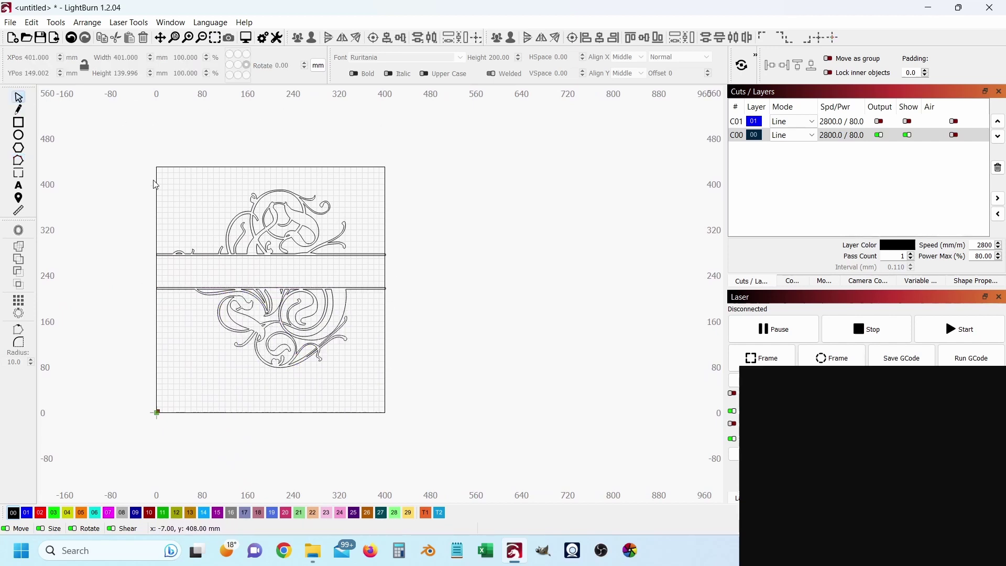
drag(120, 170, 497, 417)
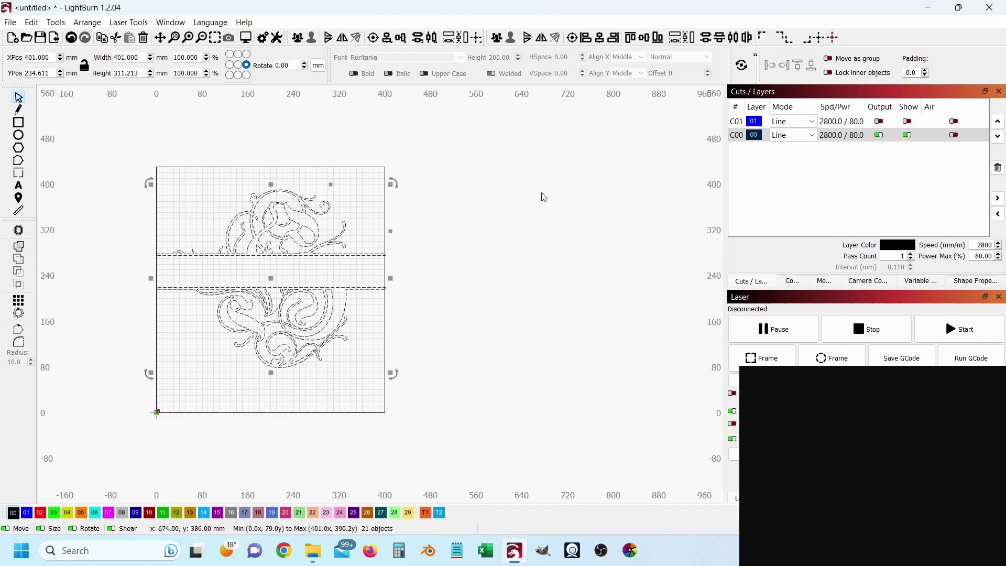
click(500, 41)
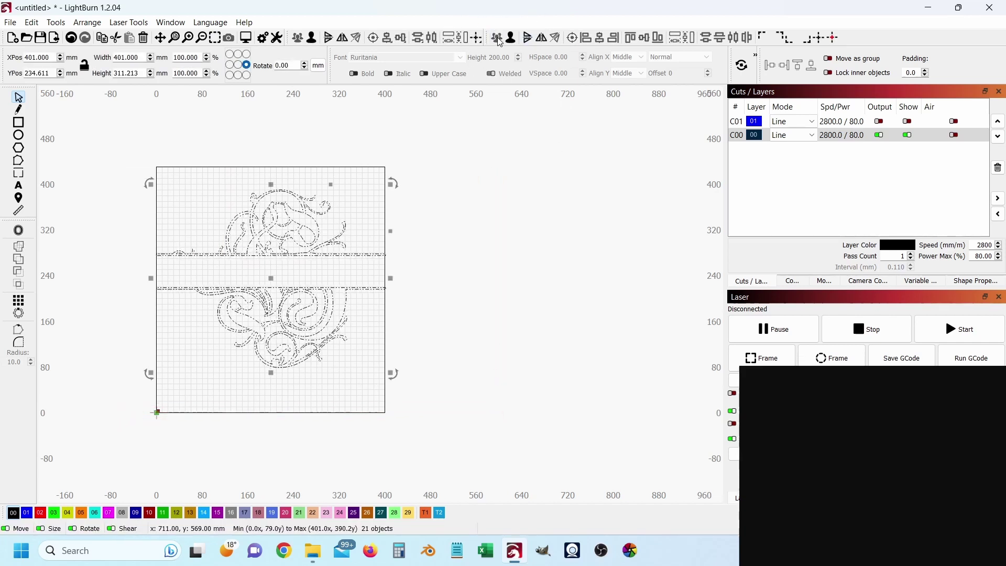
click(483, 209)
Set layer C00's mode to Fill so the monogram renders solid black.
click(795, 138)
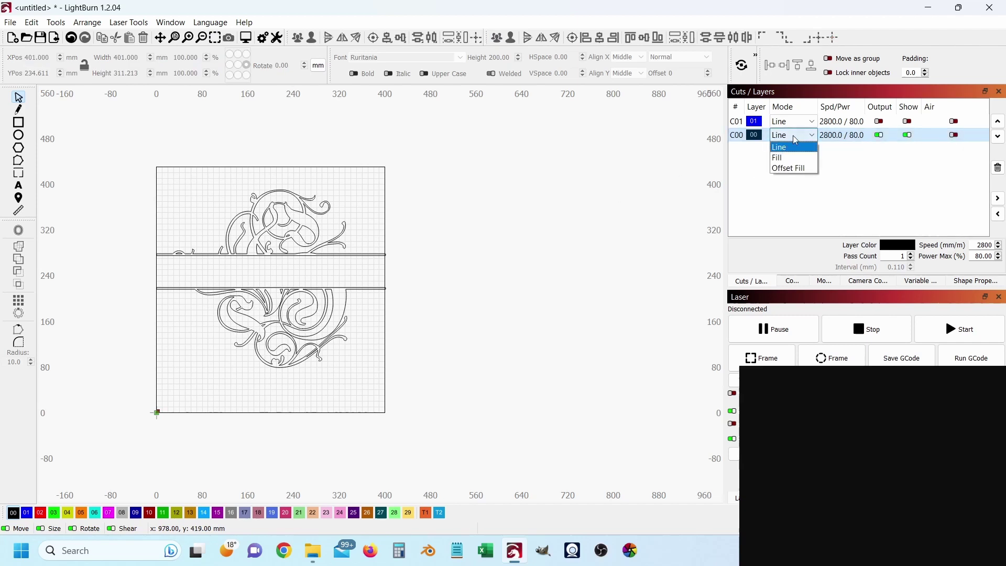
click(800, 159)
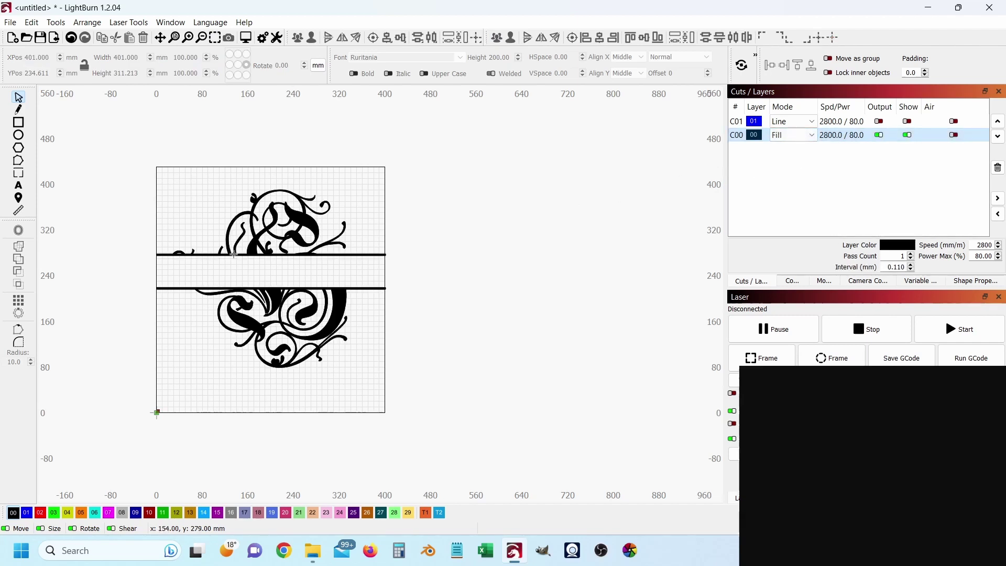
scroll(207, 260, up, 3)
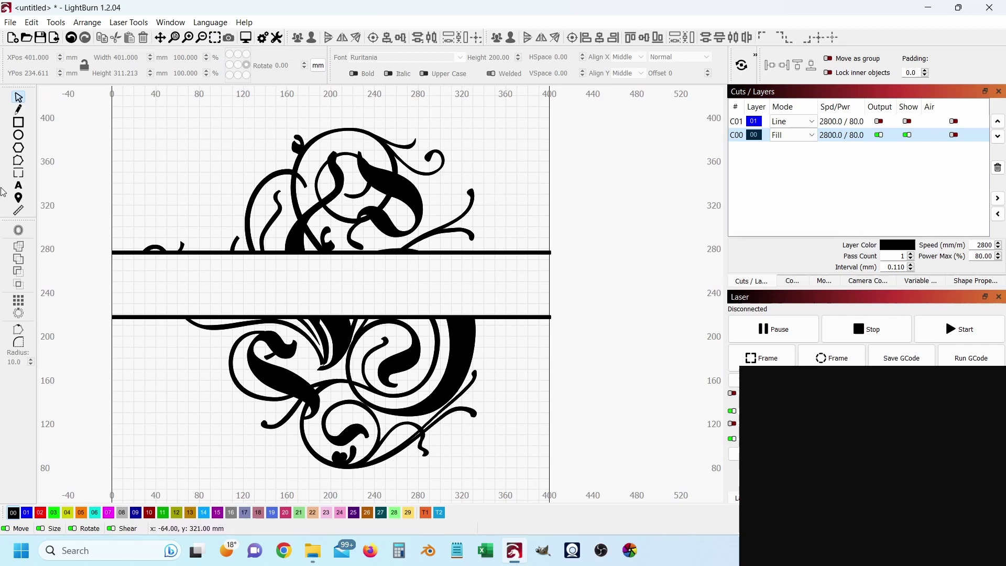
Set the text font to Palatino Linotype at 40 mm height, with an insertion point on the canvas.
click(20, 186)
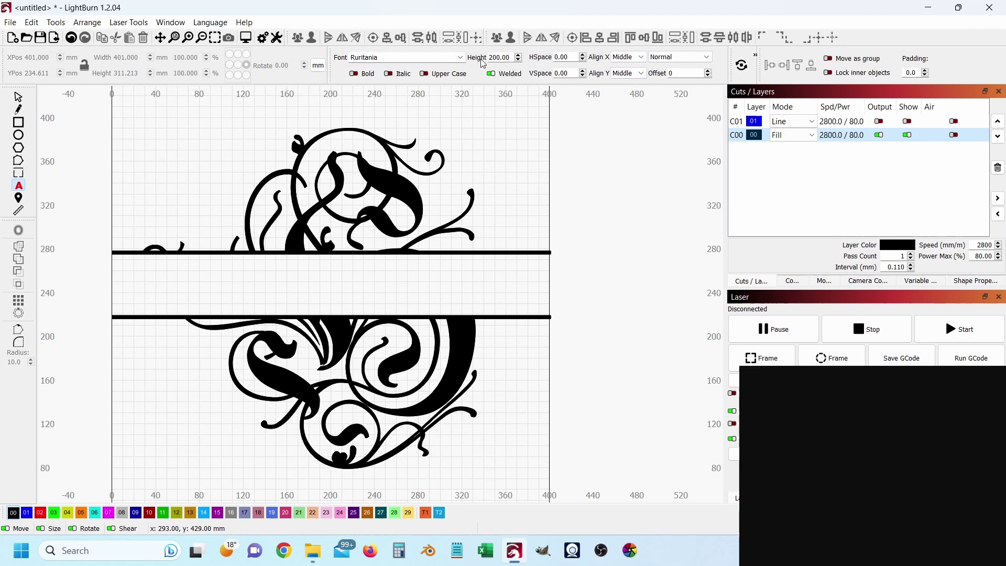
click(460, 58)
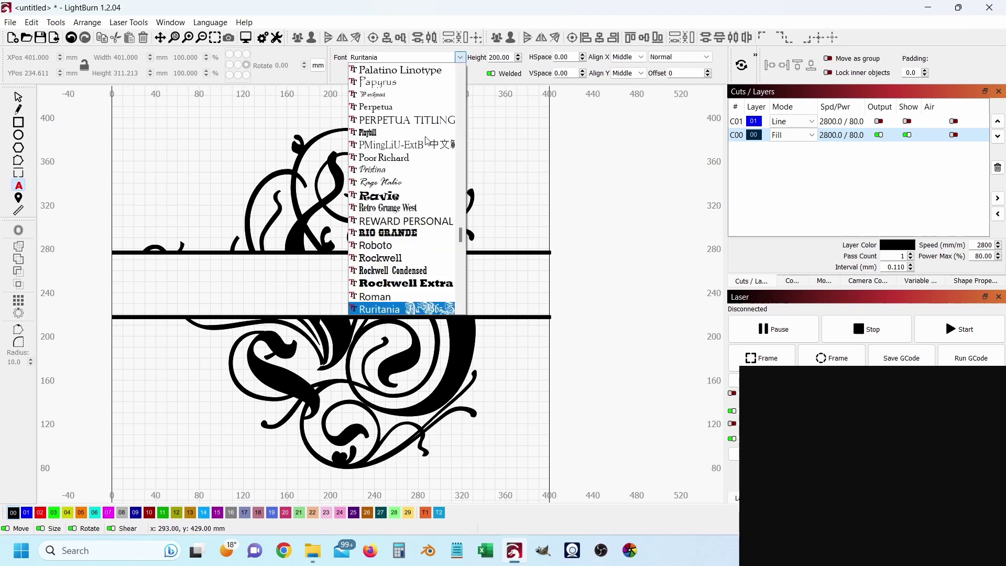
scroll(407, 202, down, 2)
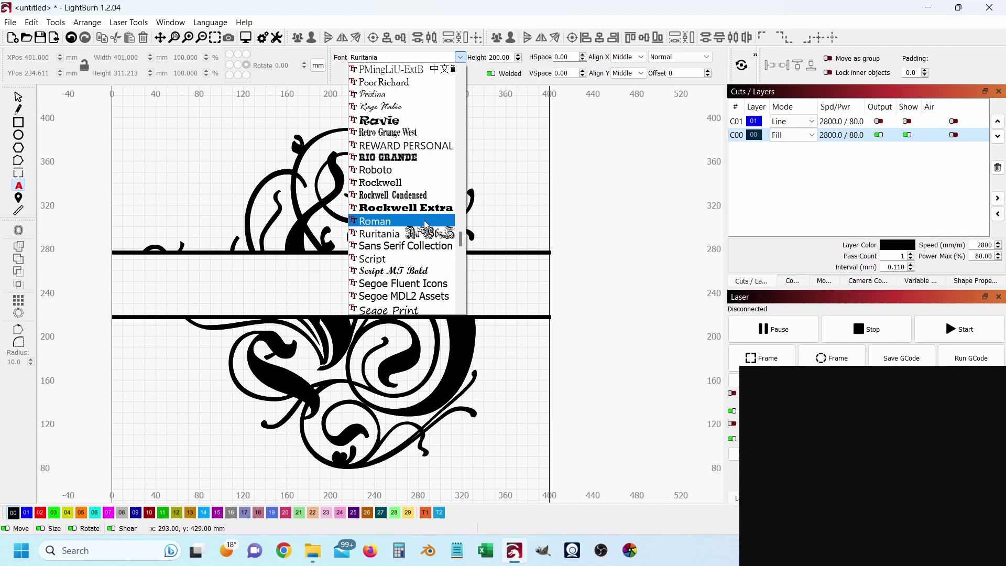
scroll(423, 223, up, 2)
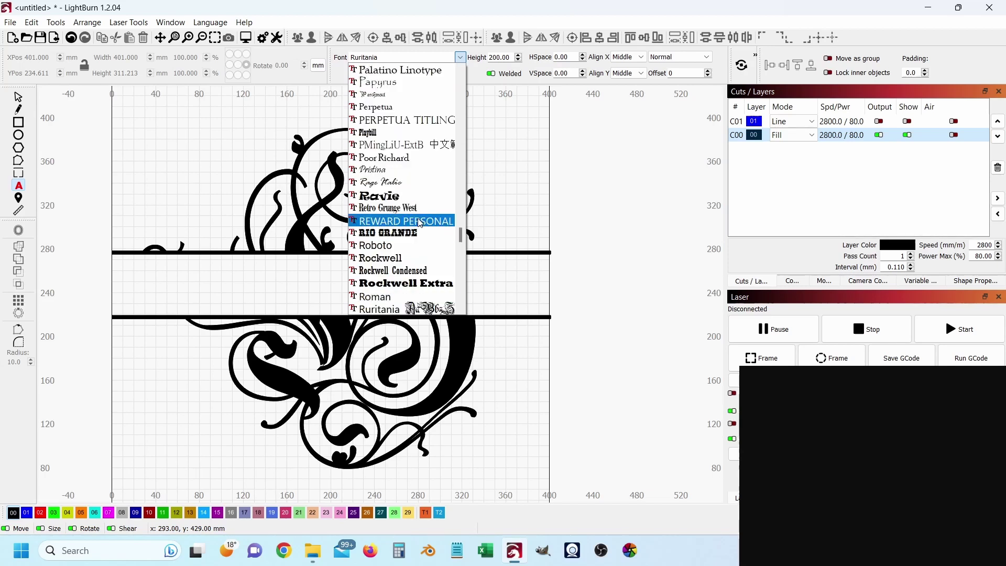
scroll(413, 200, up, 2)
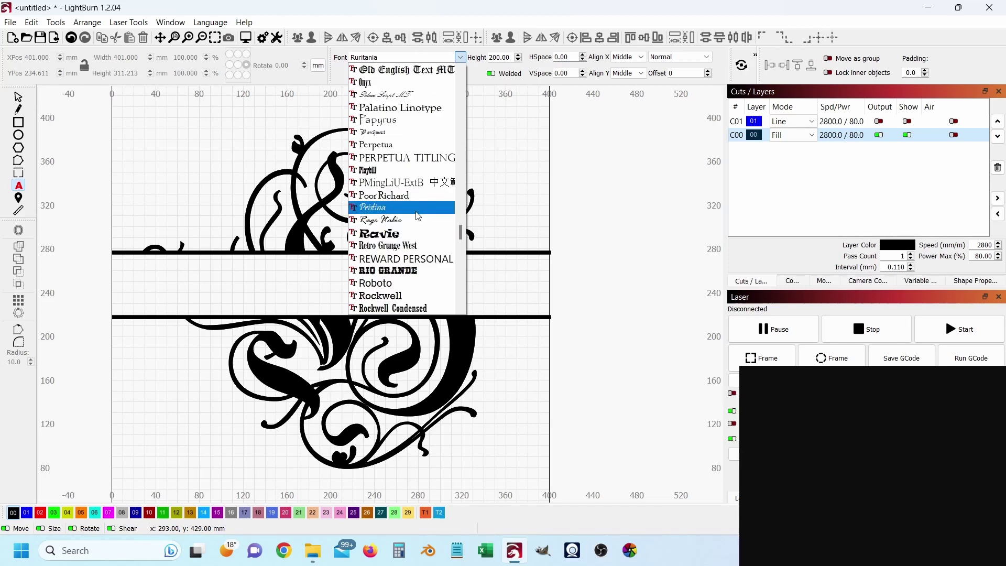
click(401, 145)
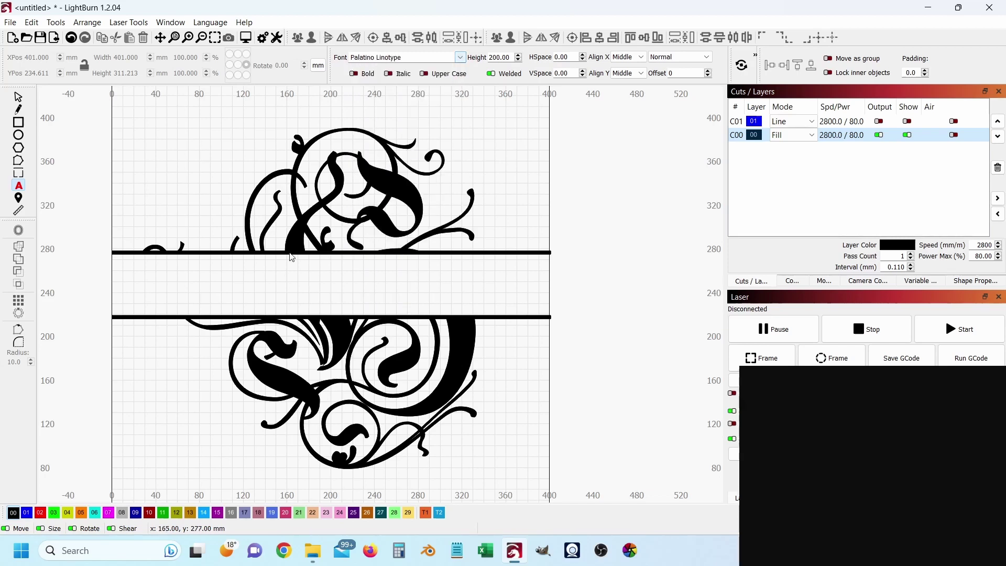
click(140, 288)
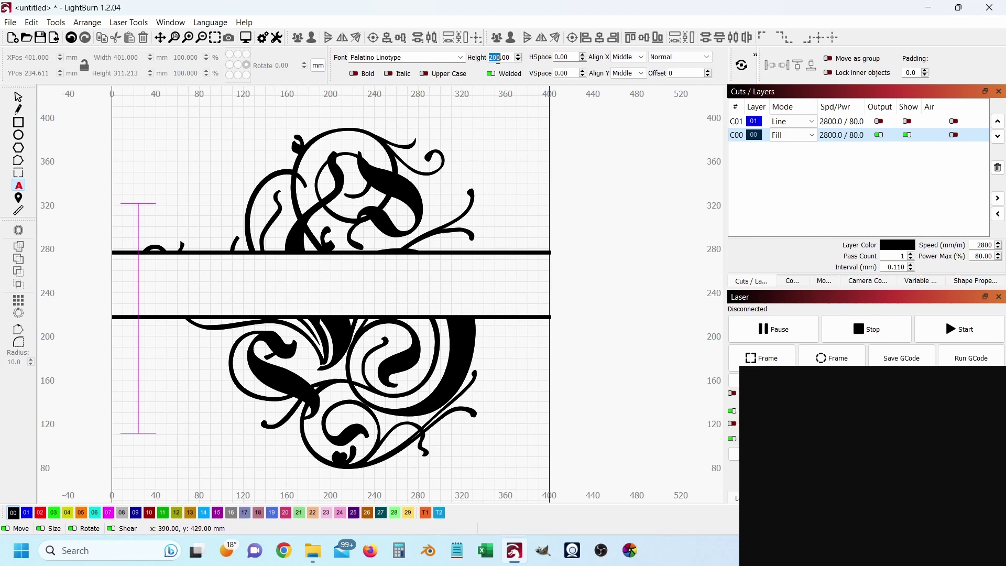
key(Return)
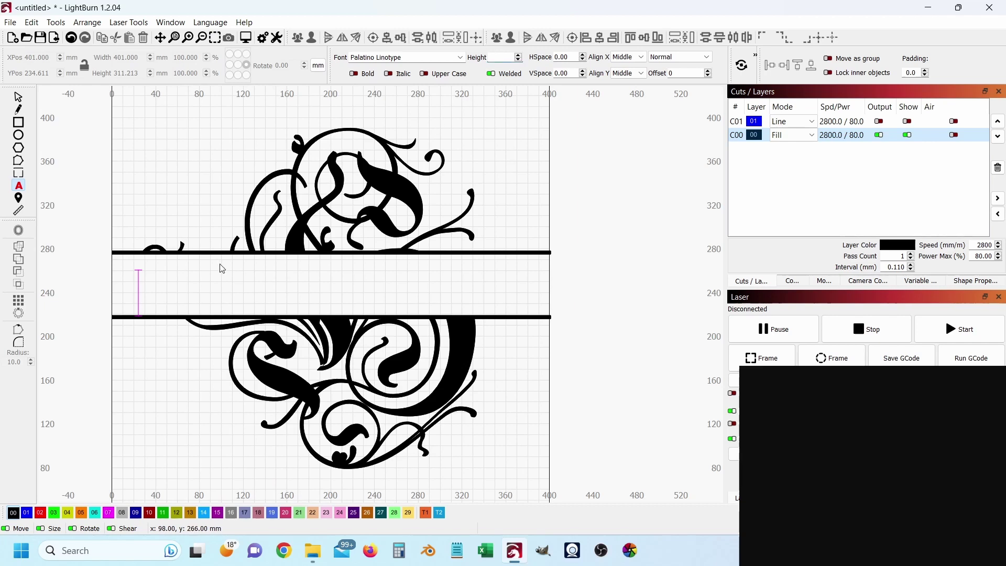
Type 'Thanks for watching' starting at the left side of the banner gap.
click(178, 284)
click(178, 284)
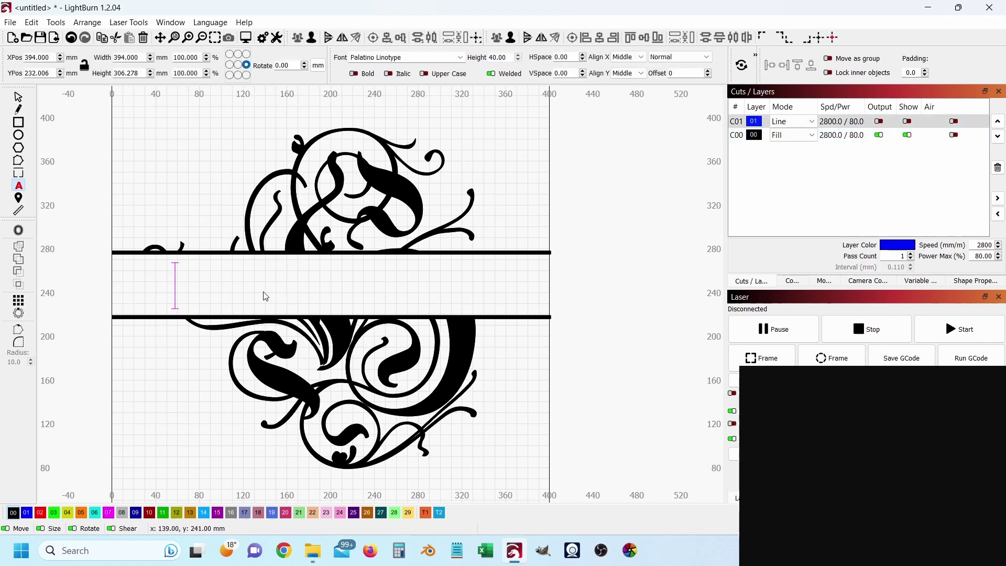
click(262, 293)
click(167, 276)
text(T)
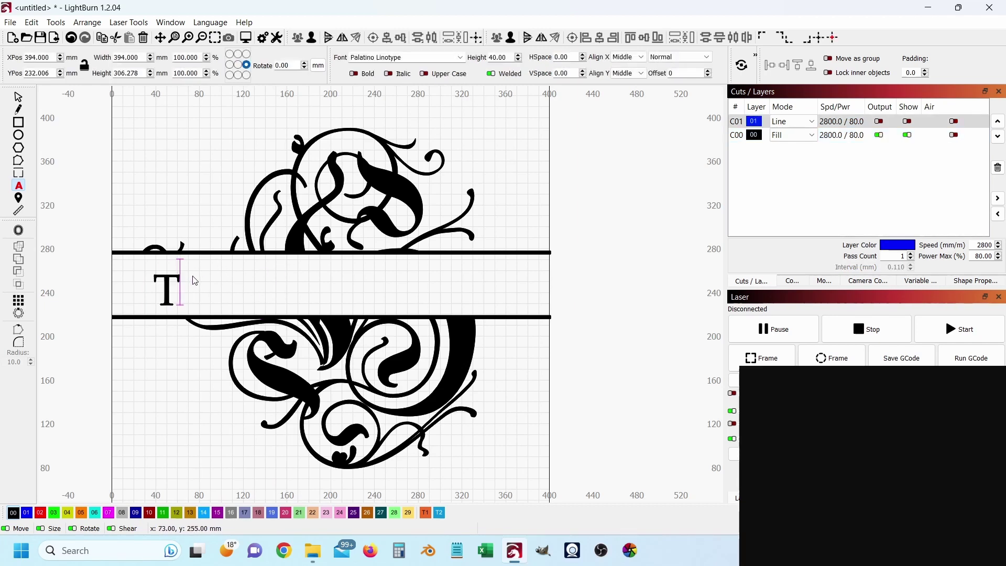
text(hanks for watching)
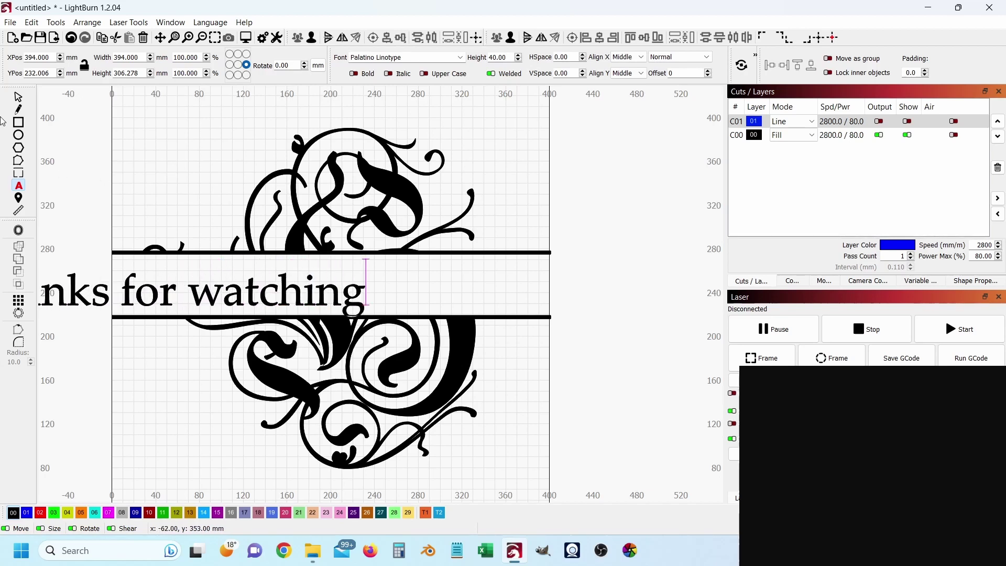
Move the 'Thanks for watching' text to the centre of the banner.
click(24, 96)
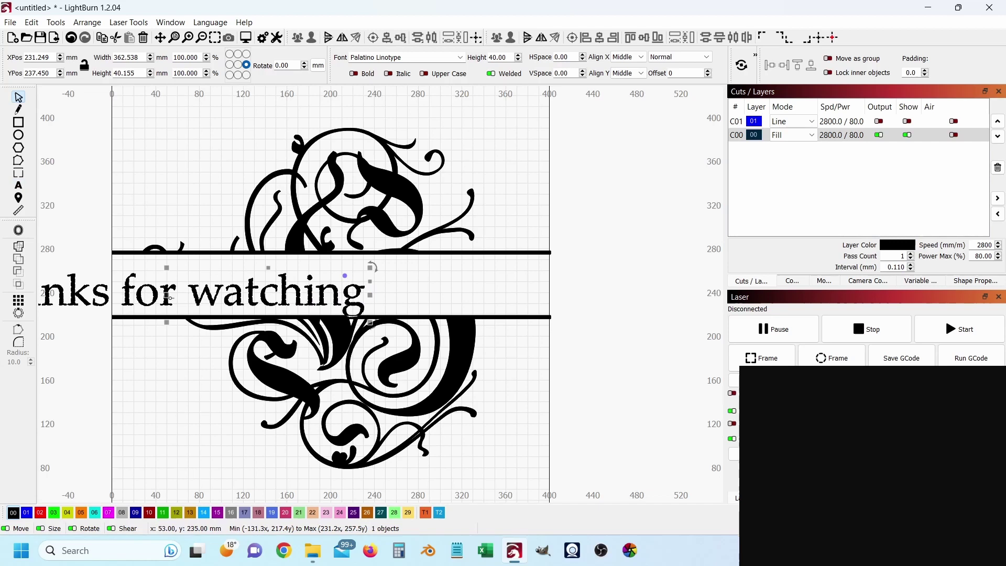
drag(169, 295, 329, 292)
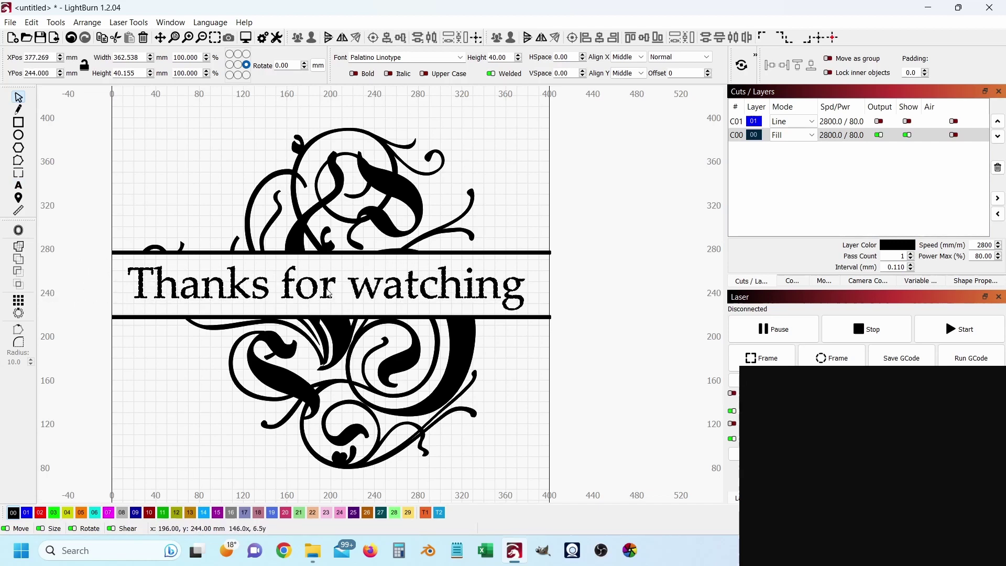
click(487, 196)
scroll(508, 173, down, 3)
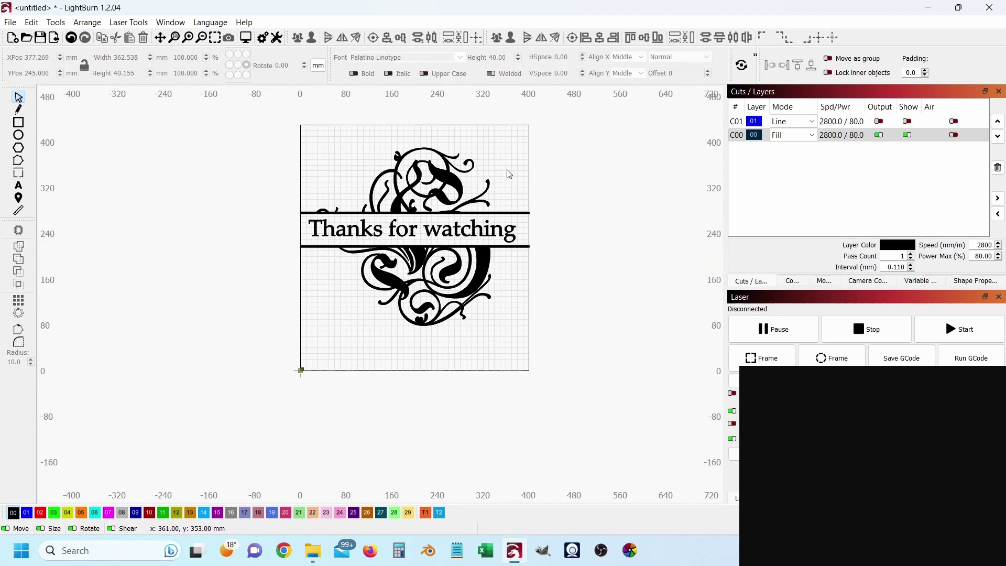
scroll(531, 153, up, 3)
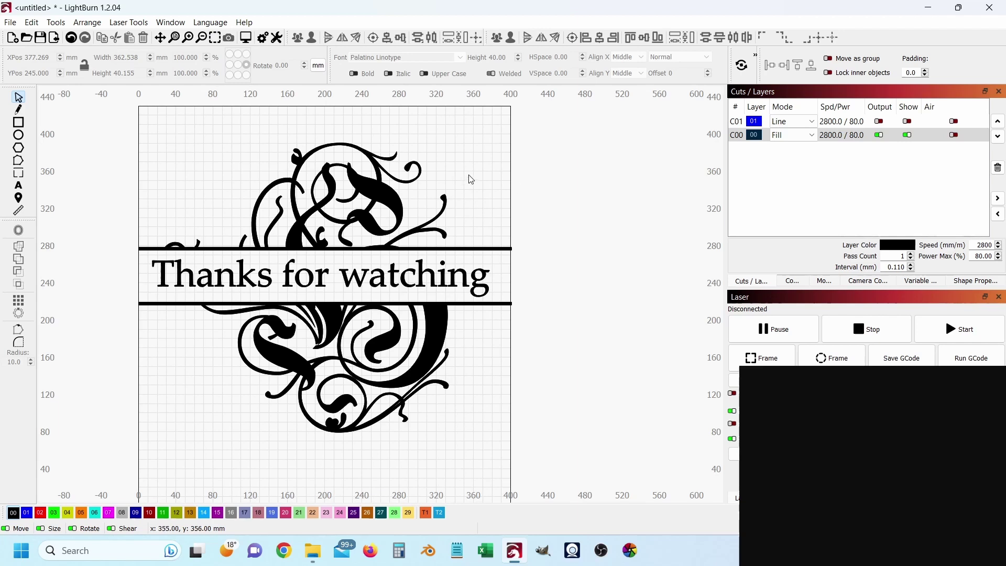